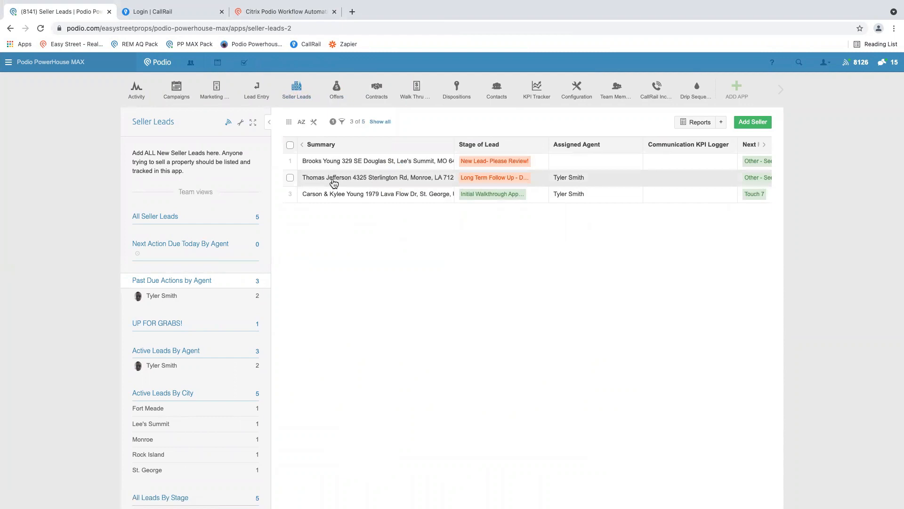
# - Open the Monroe, LA seller lead and draft a comment beginning with "SMS:"
pyautogui.click(334, 182)
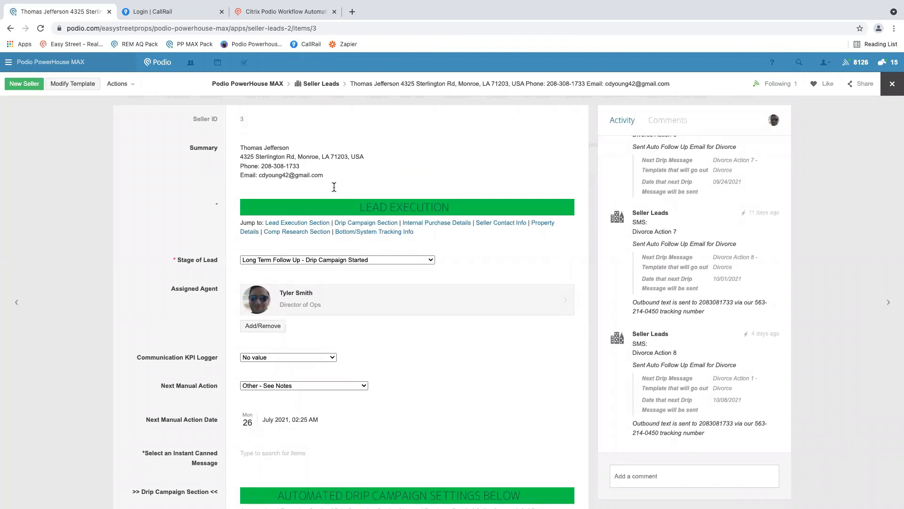
pyautogui.click(655, 476)
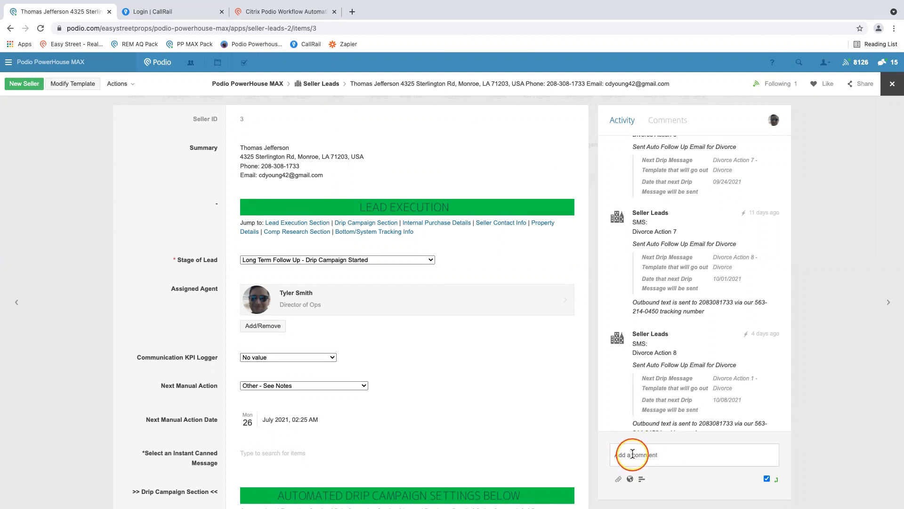
pyautogui.write('SMS:')
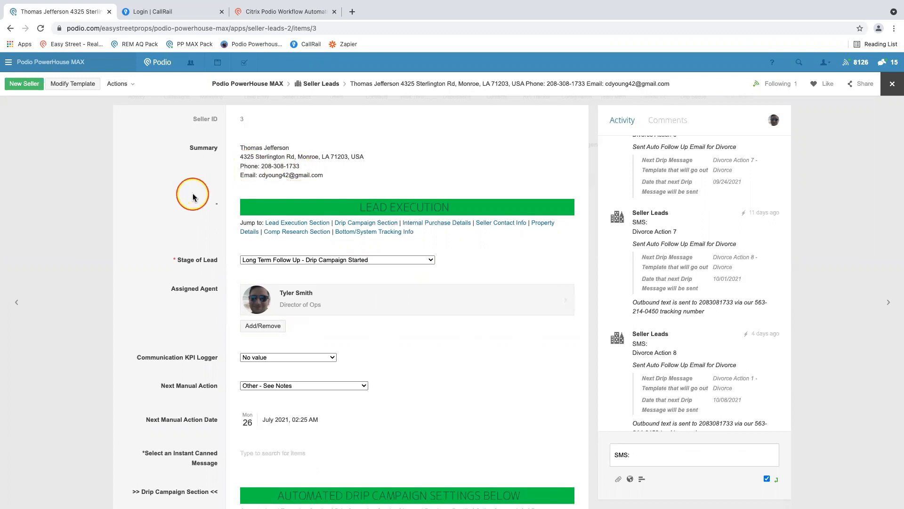
pyautogui.scroll(-1, 740, 382)
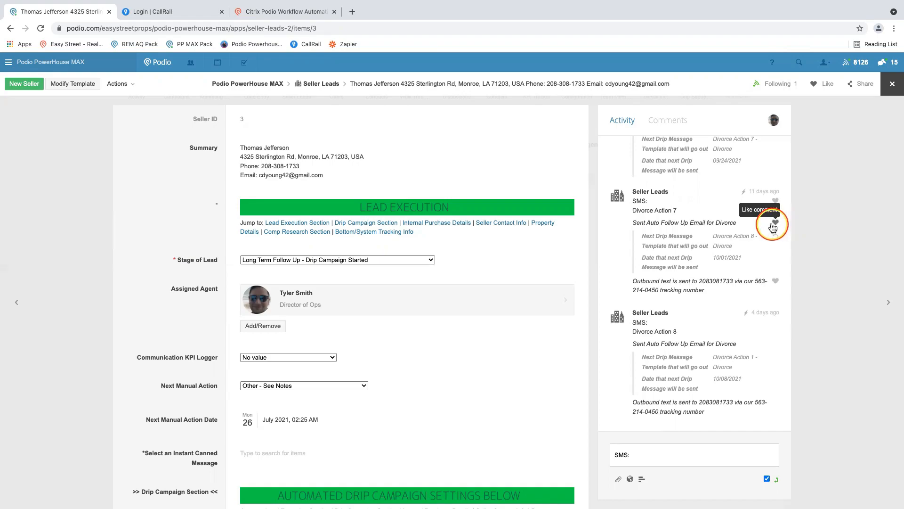
# - Switch to the PPMax CallRail SMS Integration Instructions in Google Docs and read the Introduction
pyautogui.hotkey('ctrl', 'Right')
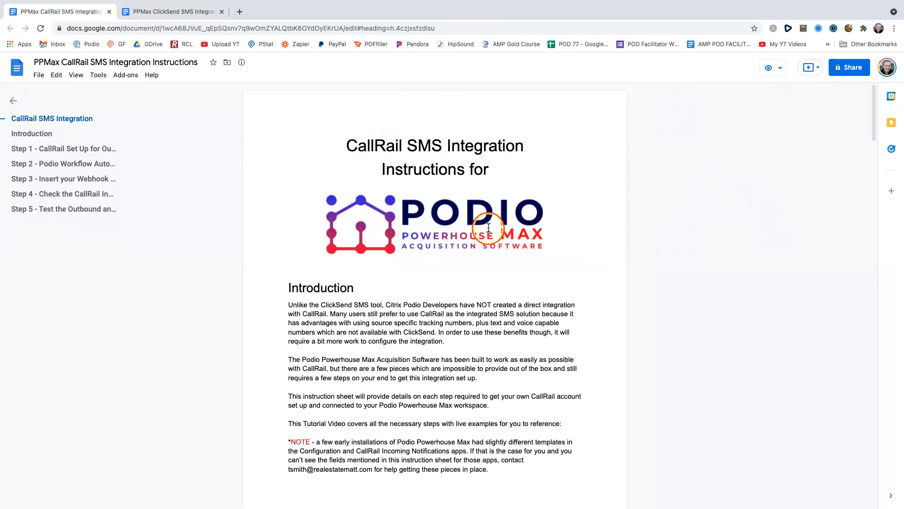
pyautogui.scroll(-3, 440, 290)
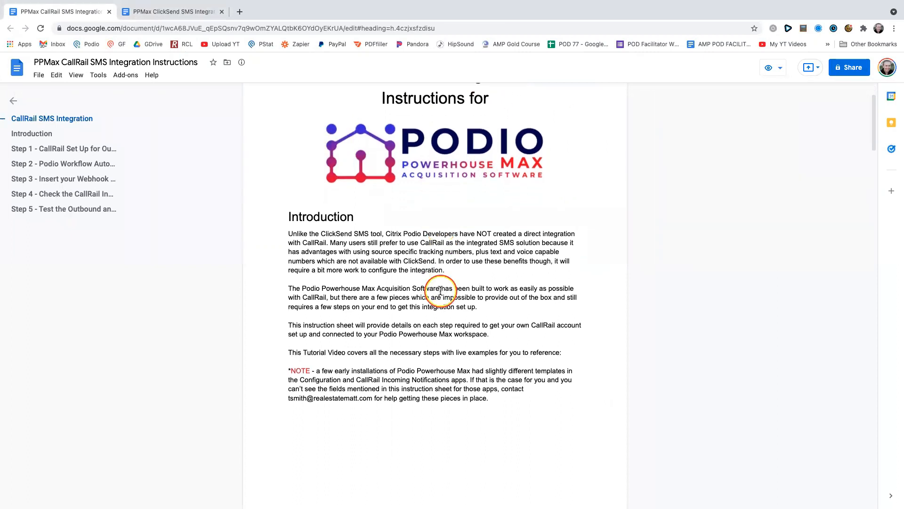
pyautogui.scroll(-1, 440, 291)
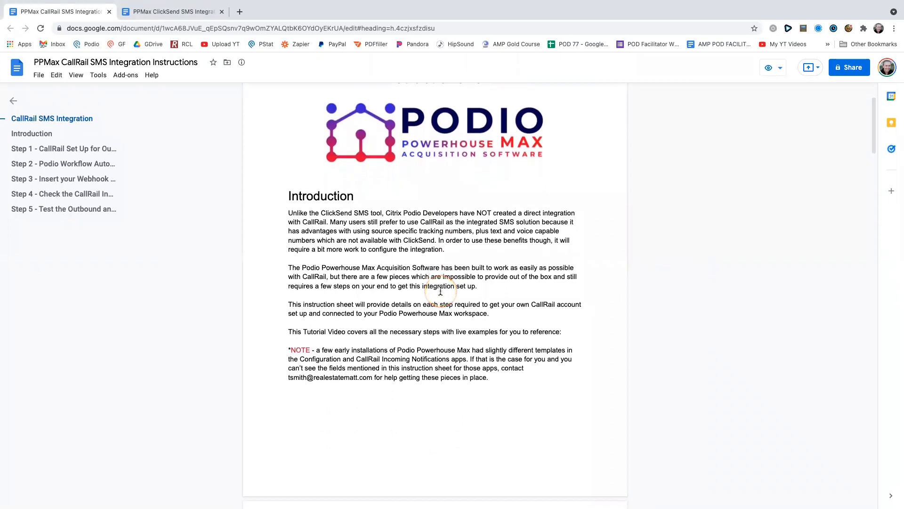
pyautogui.scroll(-1, 440, 290)
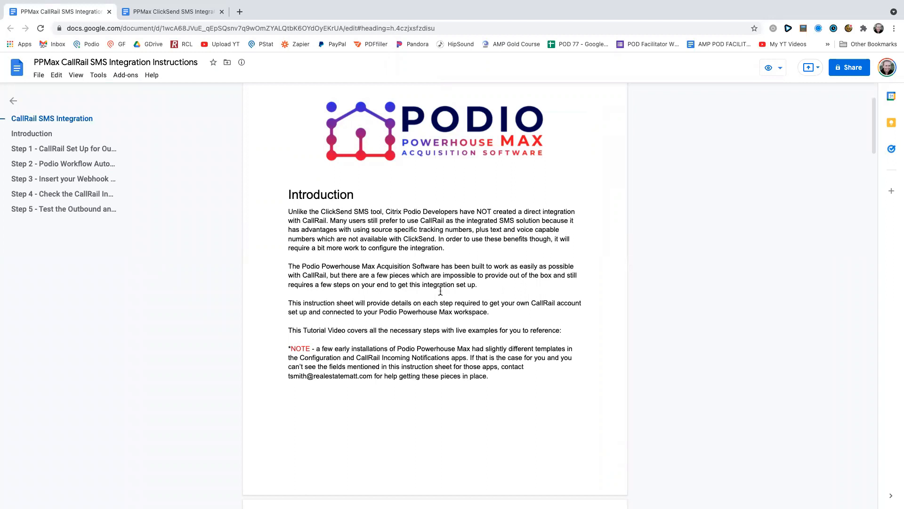
pyautogui.click(440, 290)
pyautogui.scroll(-2, 396, 301)
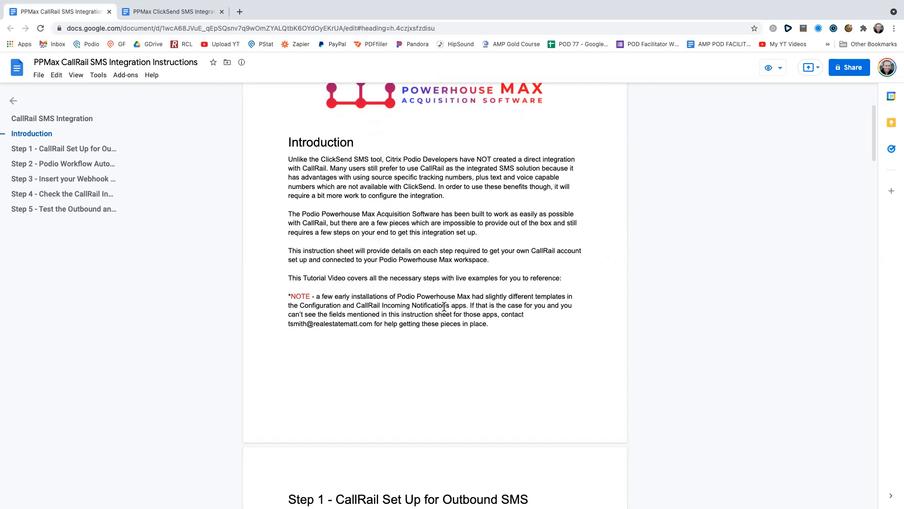
# - Examine Step 1 on CallRail set-up for outbound SMS, including the required Account ID, and recheck the note about older installations
pyautogui.scroll(-5, 444, 307)
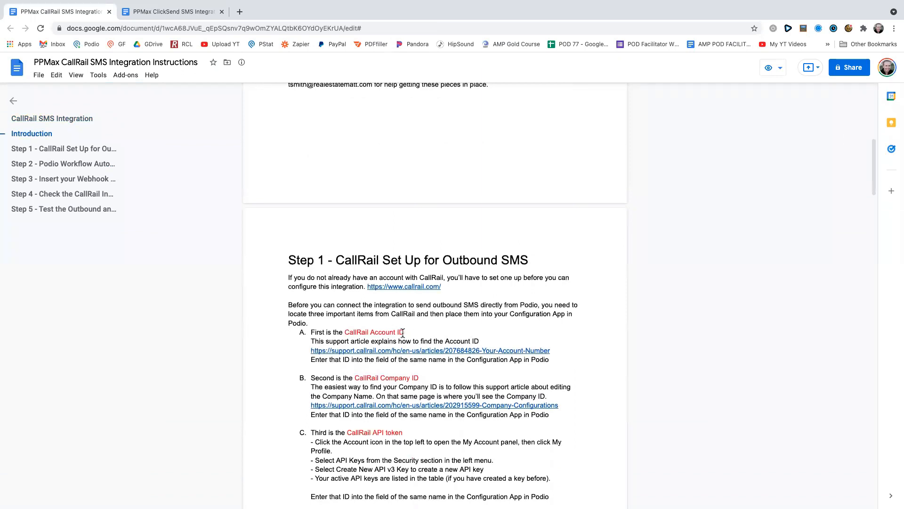
pyautogui.moveTo(404, 332); pyautogui.dragTo(345, 332)
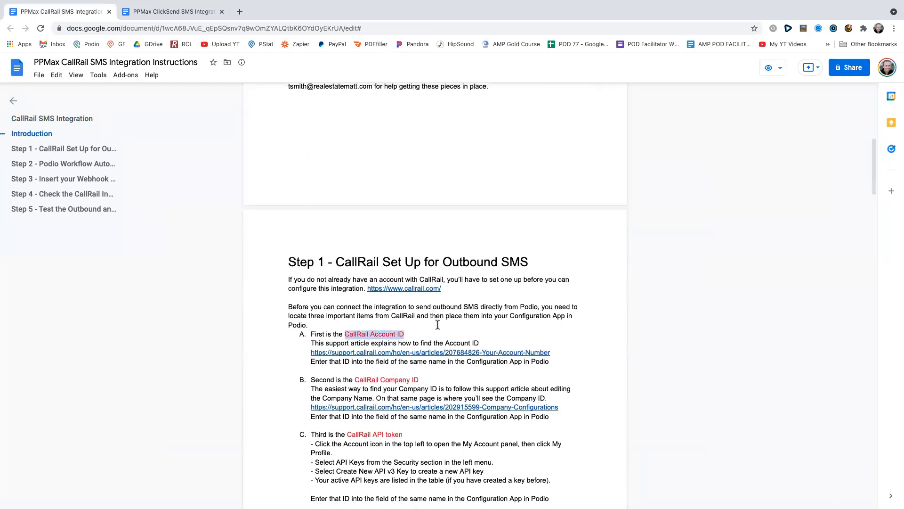
pyautogui.scroll(2, 442, 329)
pyautogui.scroll(1, 447, 295)
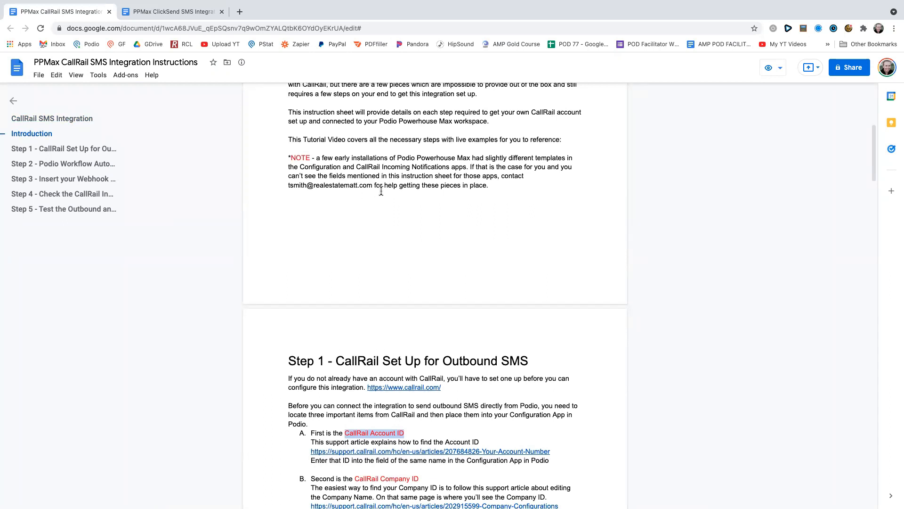
pyautogui.click(422, 222)
pyautogui.scroll(1, 422, 222)
pyautogui.scroll(-3, 422, 218)
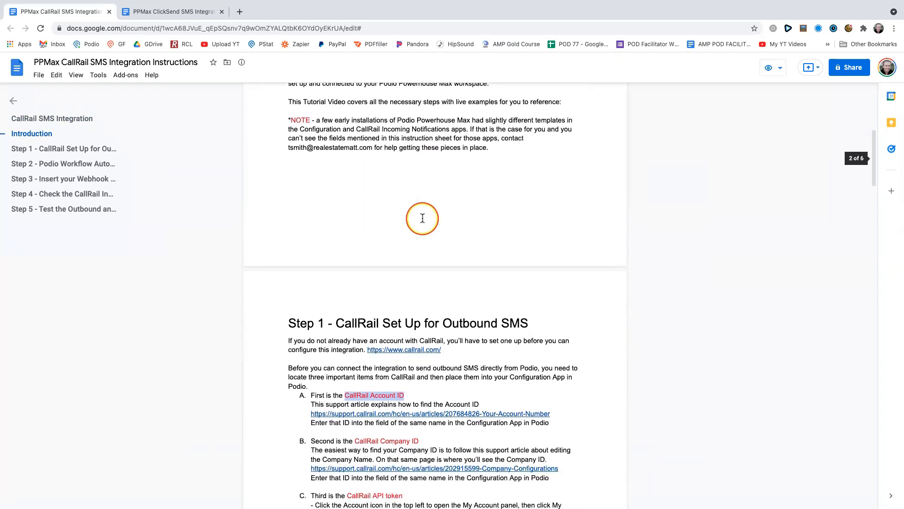
pyautogui.scroll(2, 422, 218)
pyautogui.scroll(-3, 422, 218)
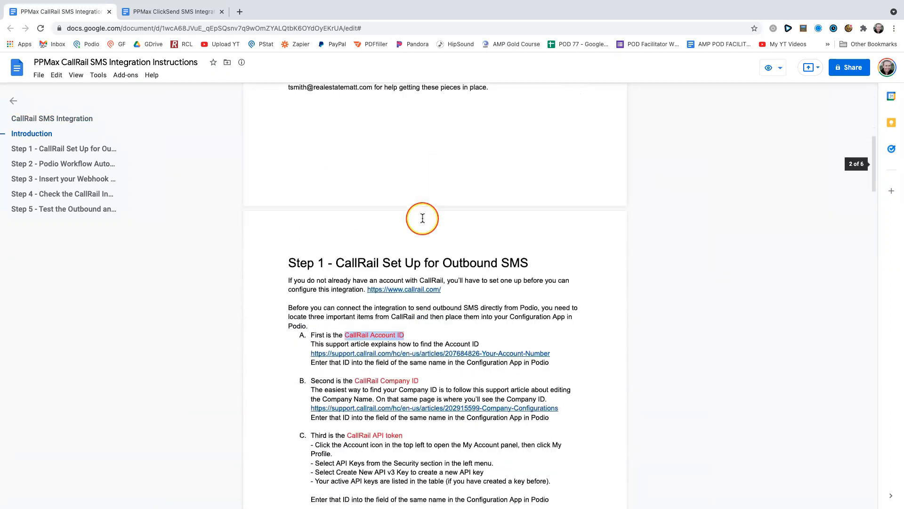
pyautogui.scroll(-4, 423, 218)
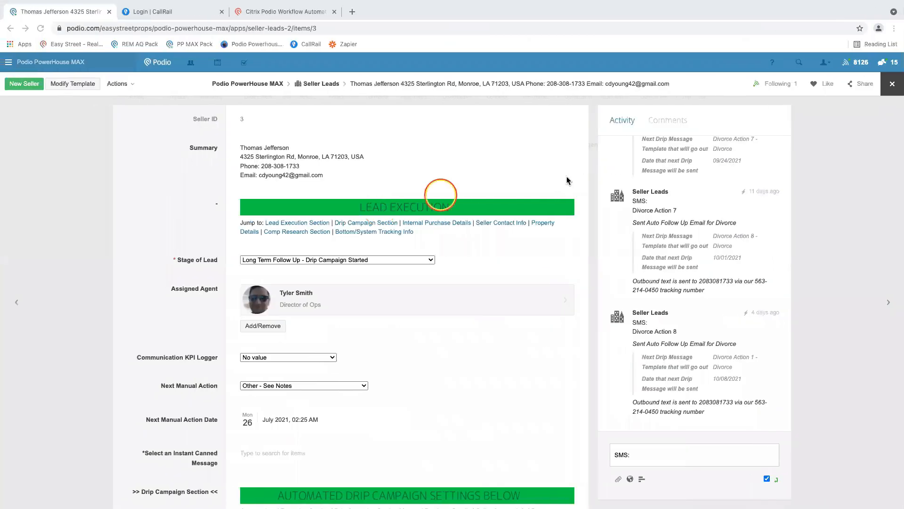
# - Back in Podio, close the seller lead and open the Amazing Home Buyers item in the Configuration app
pyautogui.click(892, 85)
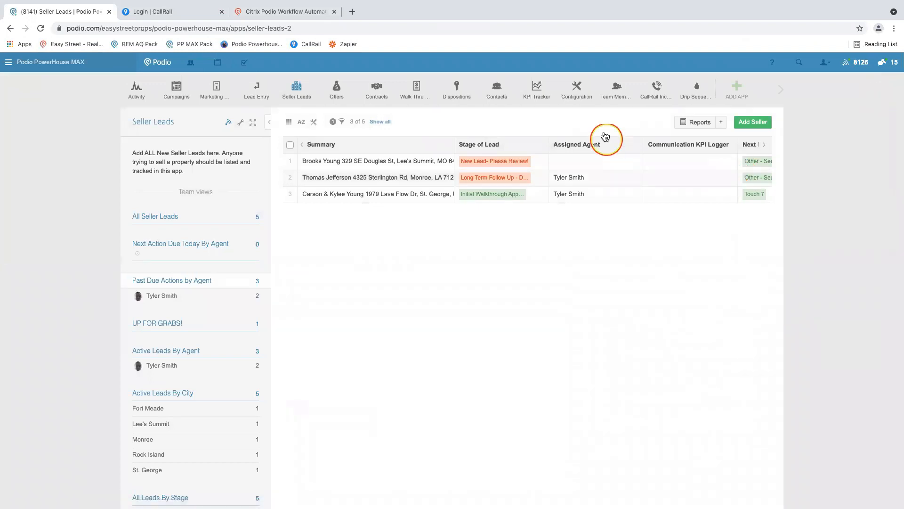
pyautogui.click(577, 90)
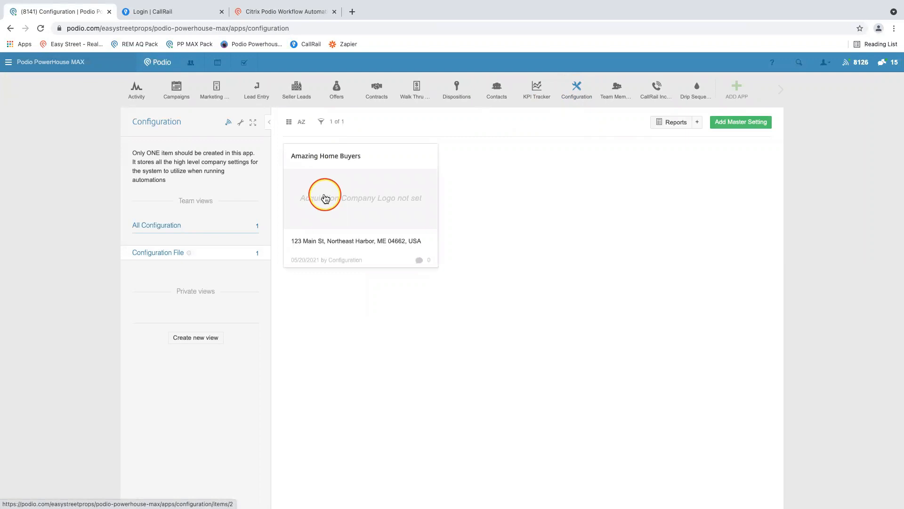
pyautogui.click(367, 182)
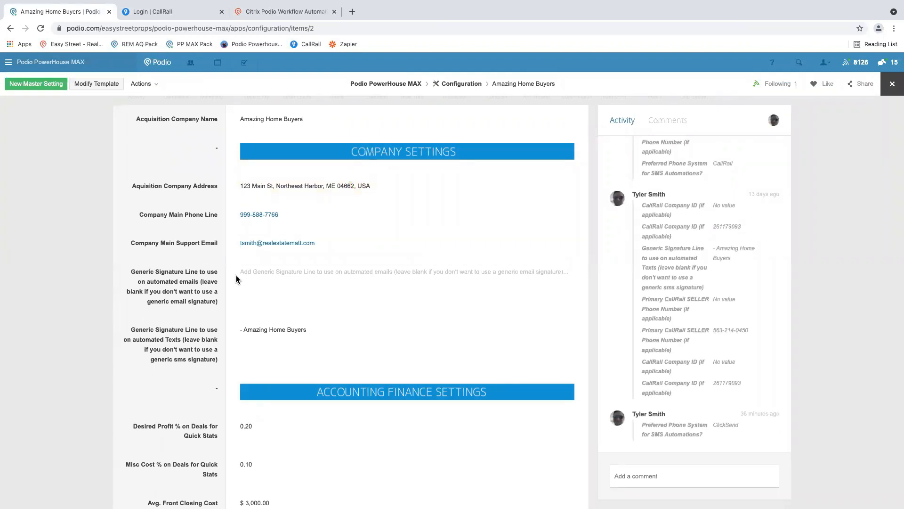
# - Set Preferred Phone System for SMS Automations to CallRail under Additional Settings
pyautogui.scroll(-10, 237, 279)
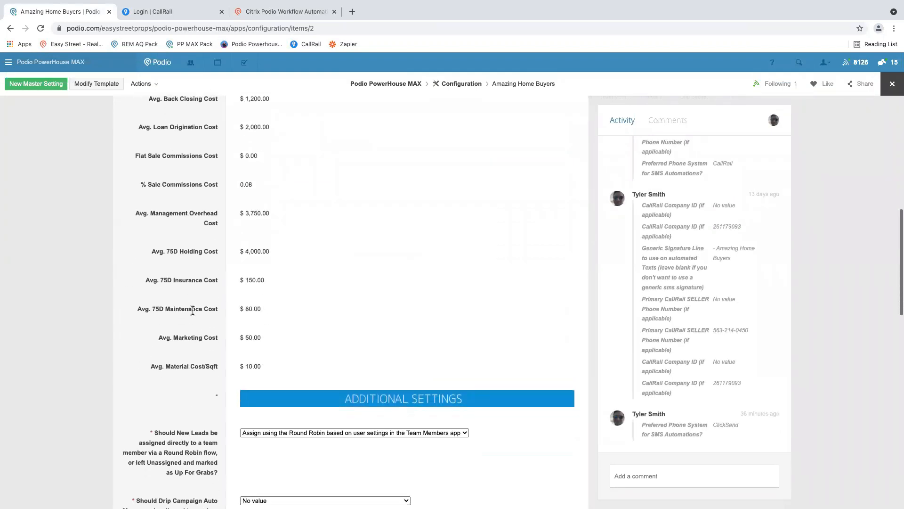
pyautogui.scroll(-5, 193, 311)
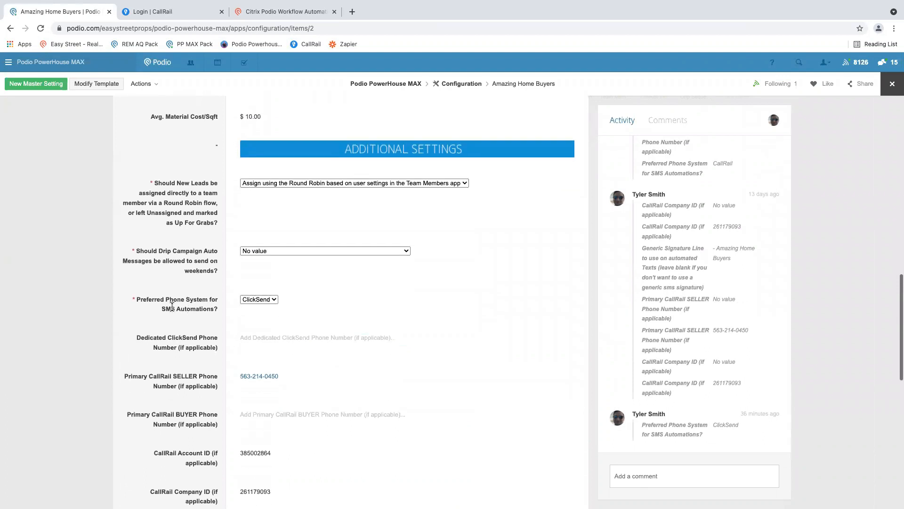
pyautogui.moveTo(148, 300); pyautogui.dragTo(210, 309)
pyautogui.click(210, 309)
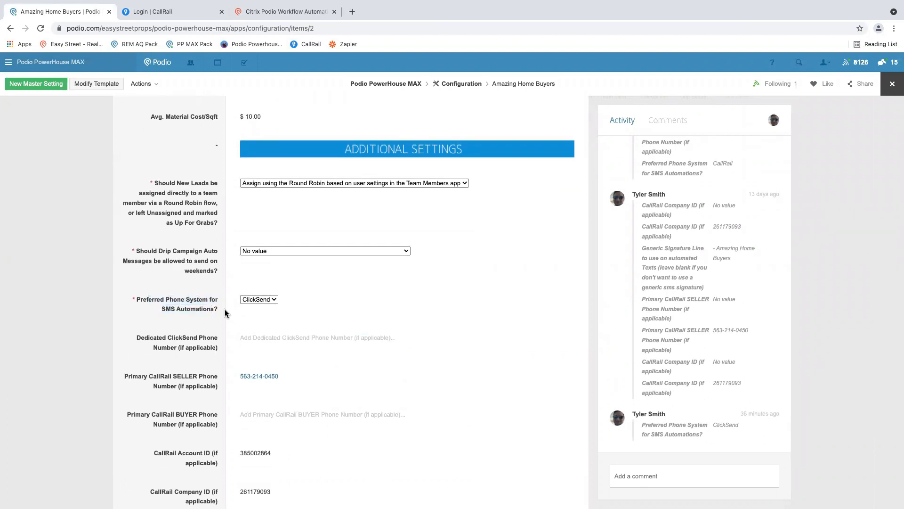
pyautogui.click(259, 300)
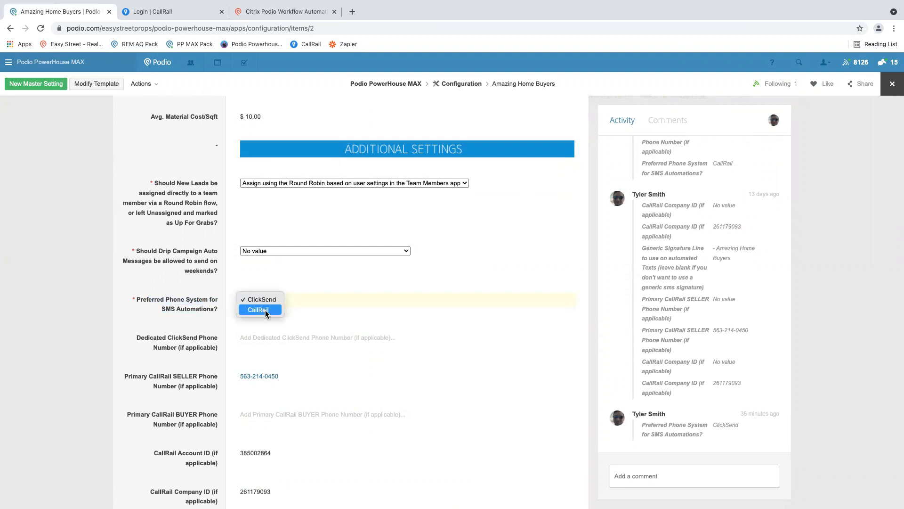
pyautogui.click(259, 309)
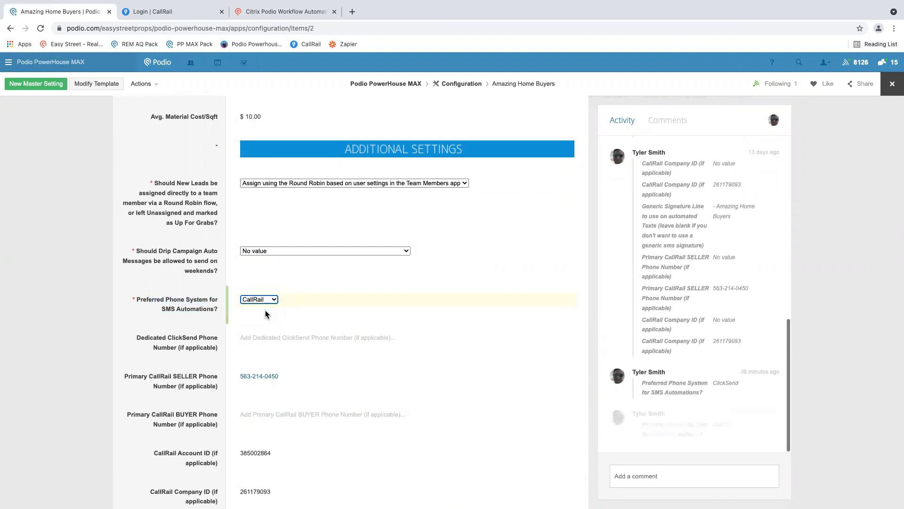
# - Review the CallRail seller and buyer phone, Account ID and Company ID fields against Step 1 of the Google Docs instructions
pyautogui.scroll(-2, 209, 310)
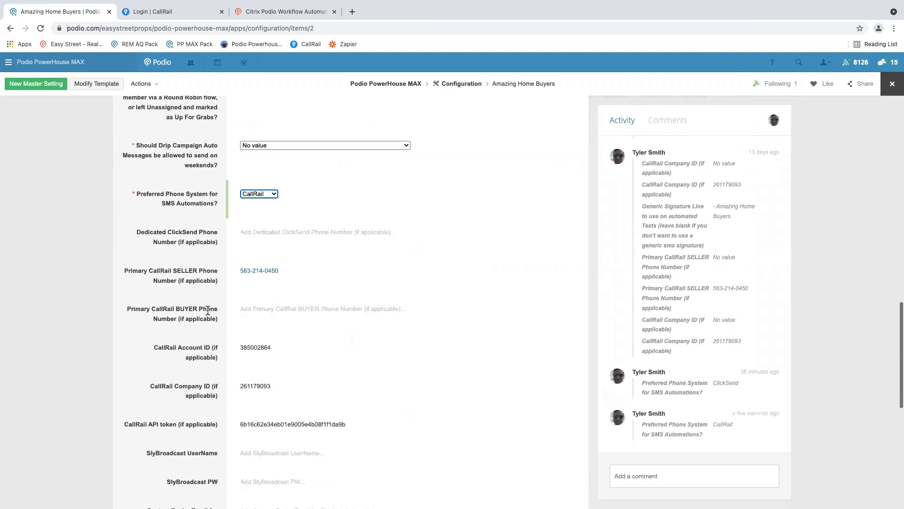
pyautogui.moveTo(149, 270); pyautogui.dragTo(186, 270)
pyautogui.moveTo(156, 308); pyautogui.dragTo(183, 312)
pyautogui.click(162, 347)
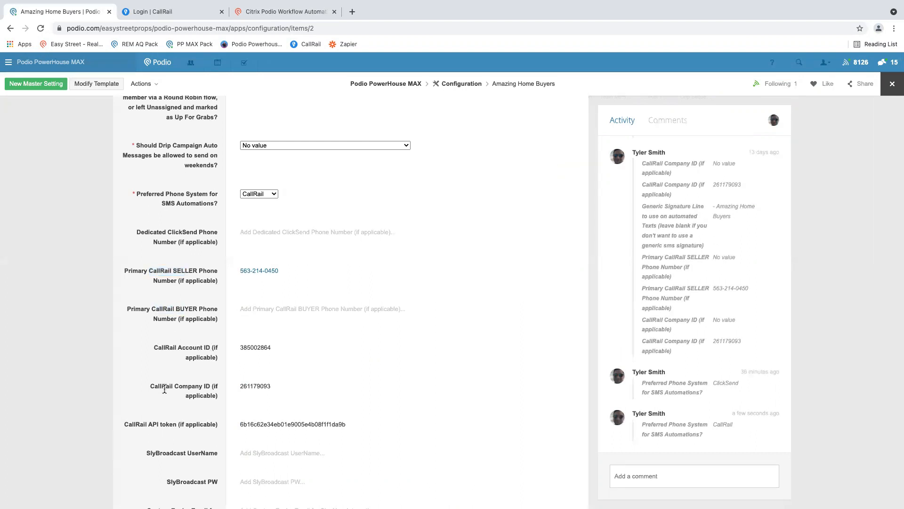
pyautogui.moveTo(158, 386); pyautogui.dragTo(192, 386)
pyautogui.click(170, 387)
pyautogui.click(245, 390)
pyautogui.click(460, 85)
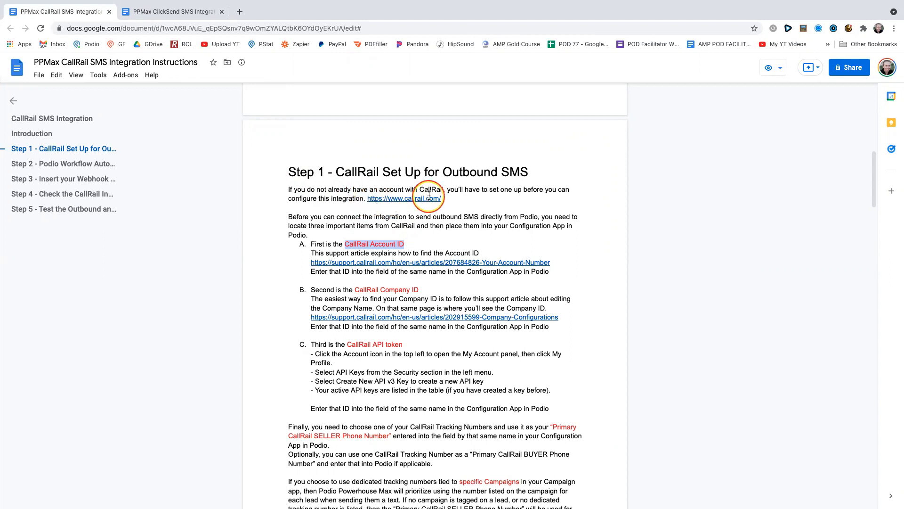
pyautogui.scroll(-1, 428, 195)
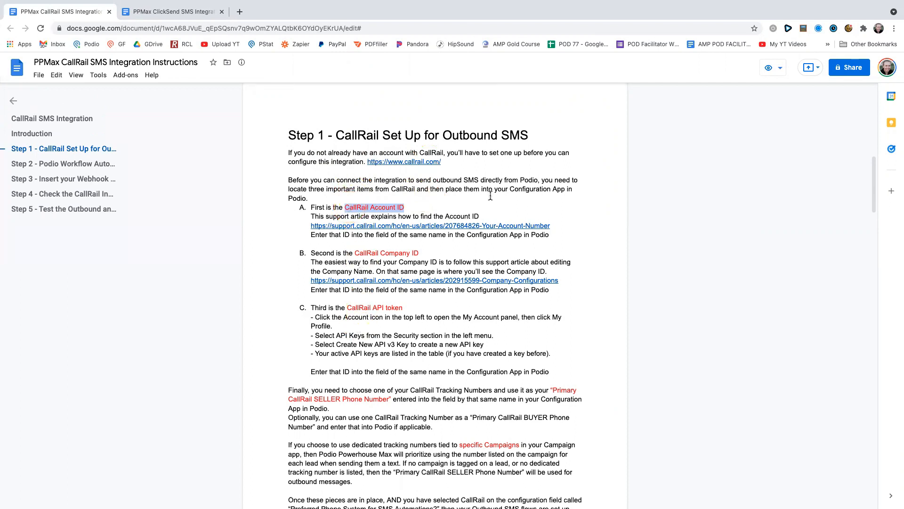
pyautogui.click(516, 189)
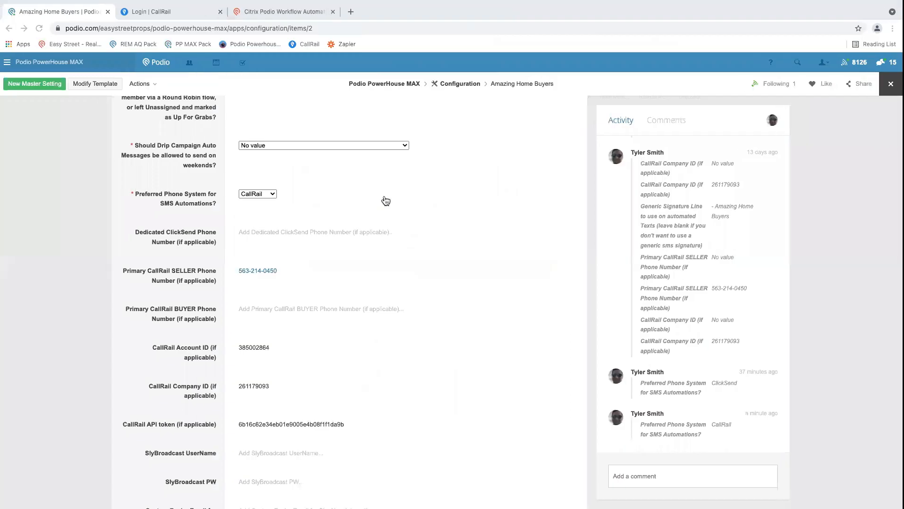
# - Sign in to CallRail with the prefilled credentials and highlight the account number in the account panel
pyautogui.click(166, 12)
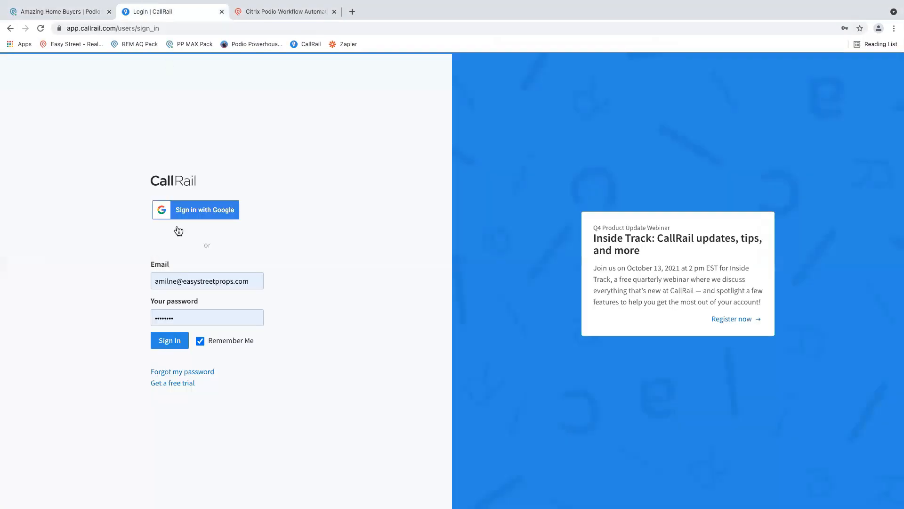
pyautogui.click(171, 342)
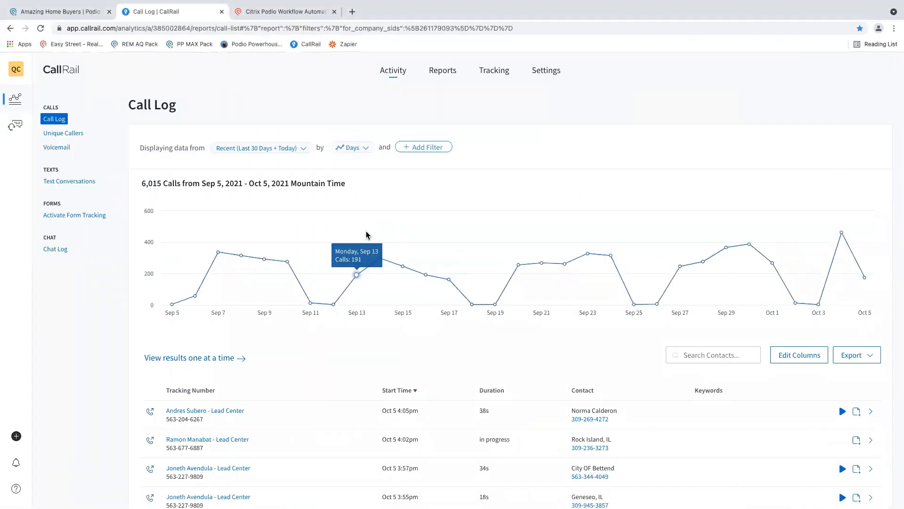
pyautogui.click(17, 70)
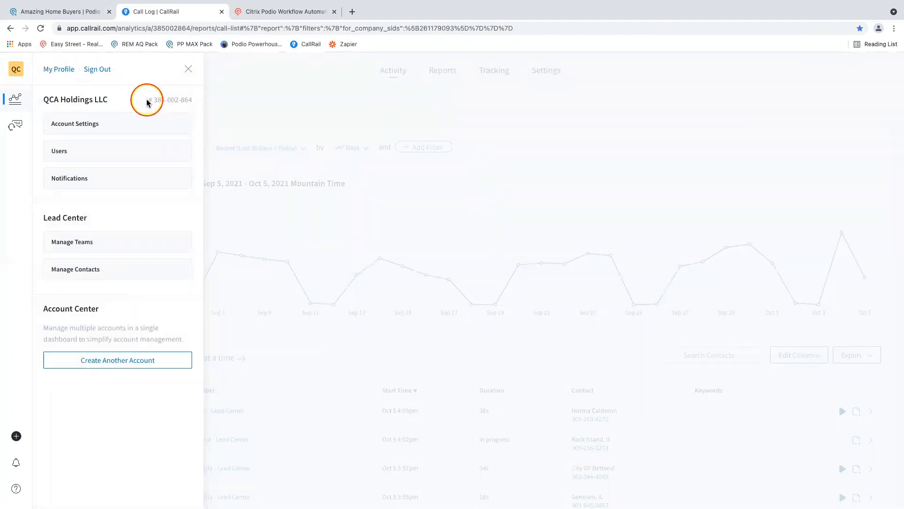
pyautogui.moveTo(147, 103); pyautogui.dragTo(190, 99)
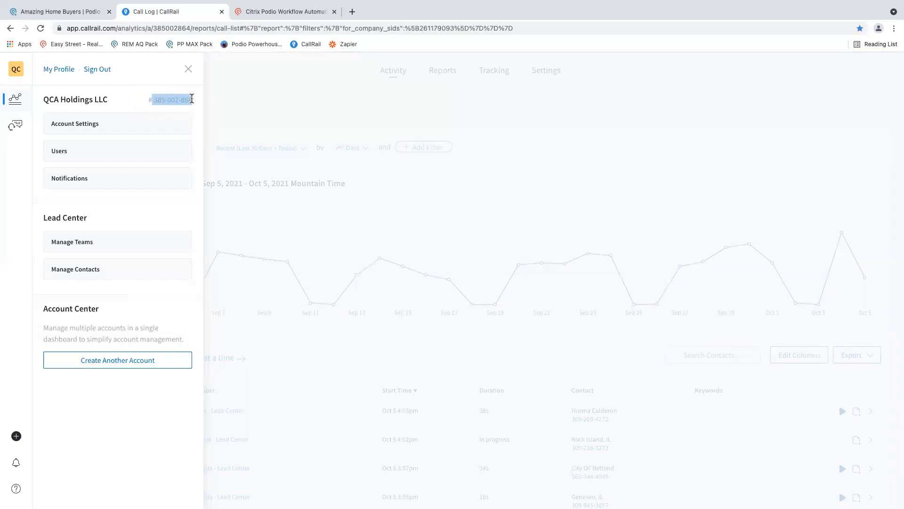
# - Return to the Podio configuration item and check the CallRail Account ID field where the account number belongs
pyautogui.click(66, 12)
pyautogui.scroll(-3, 179, 290)
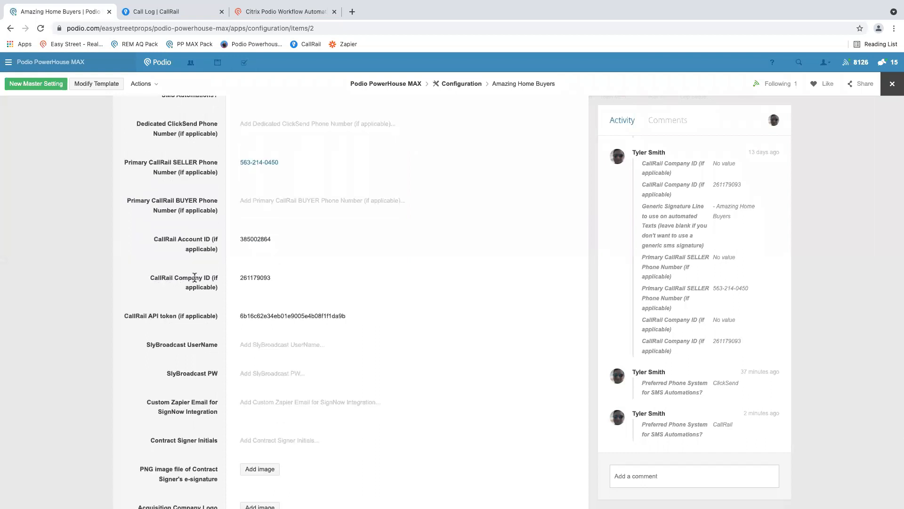
pyautogui.moveTo(162, 235); pyautogui.dragTo(268, 241)
pyautogui.click(283, 240)
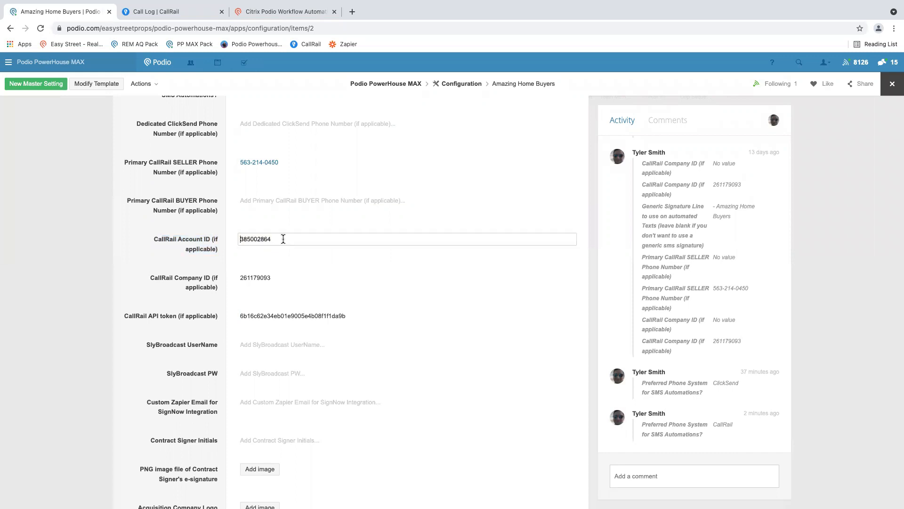
pyautogui.moveTo(183, 239); pyautogui.dragTo(214, 256)
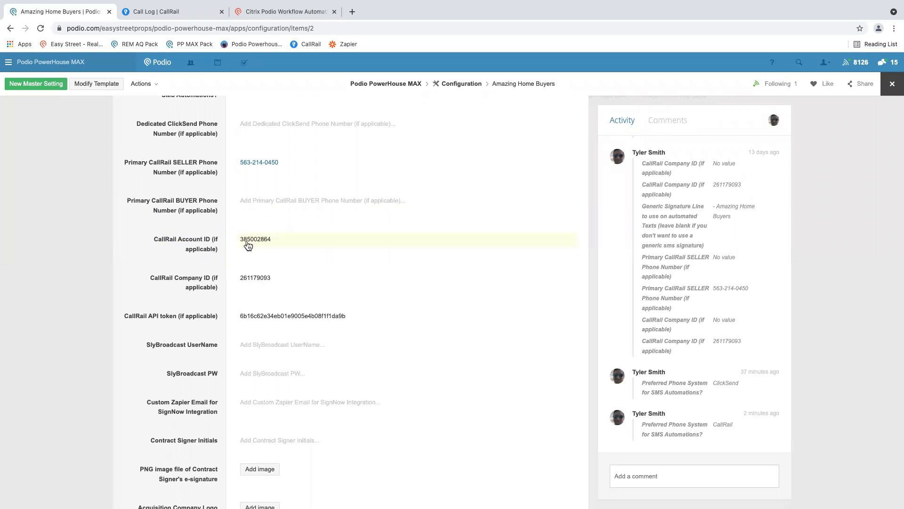
# - Return to the Google Docs instructions and open the Company Configurations support article linked under CallRail Company ID
pyautogui.click(258, 243)
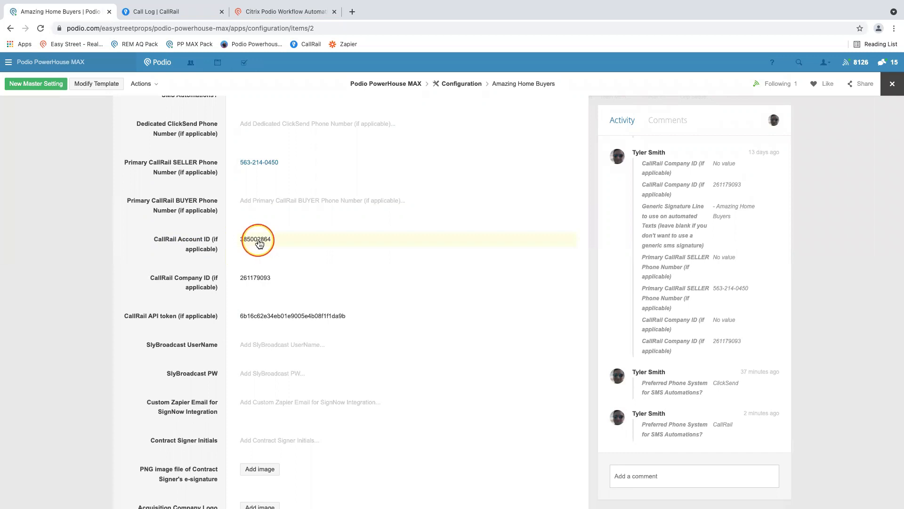
pyautogui.hotkey('ctrl', 'Right')
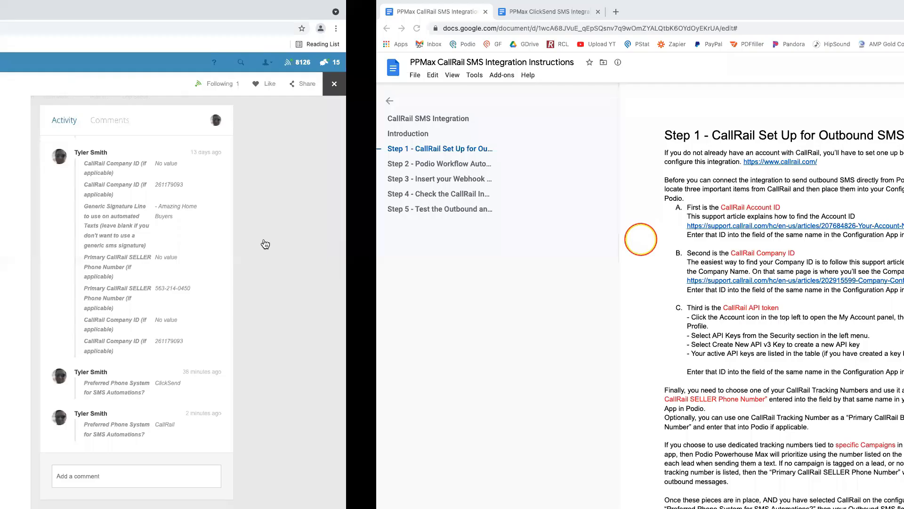
pyautogui.scroll(-1, 331, 239)
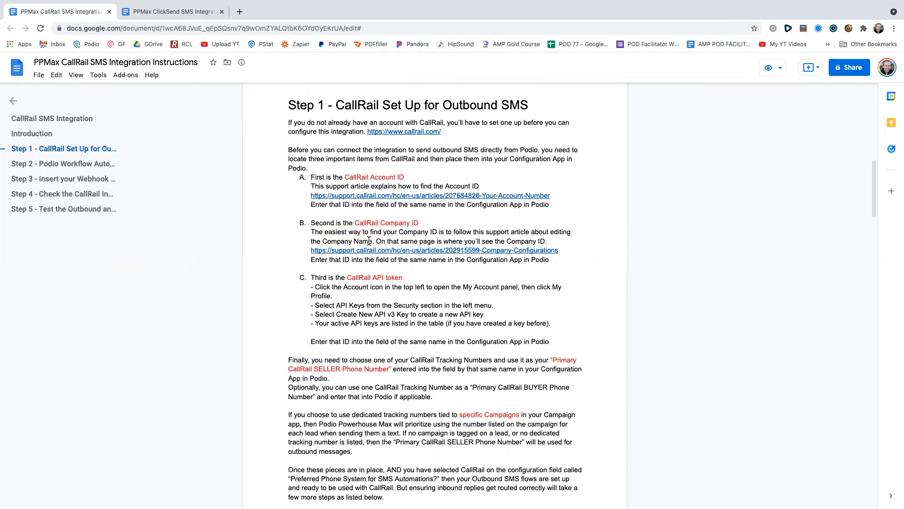
pyautogui.click(449, 250)
pyautogui.click(418, 263)
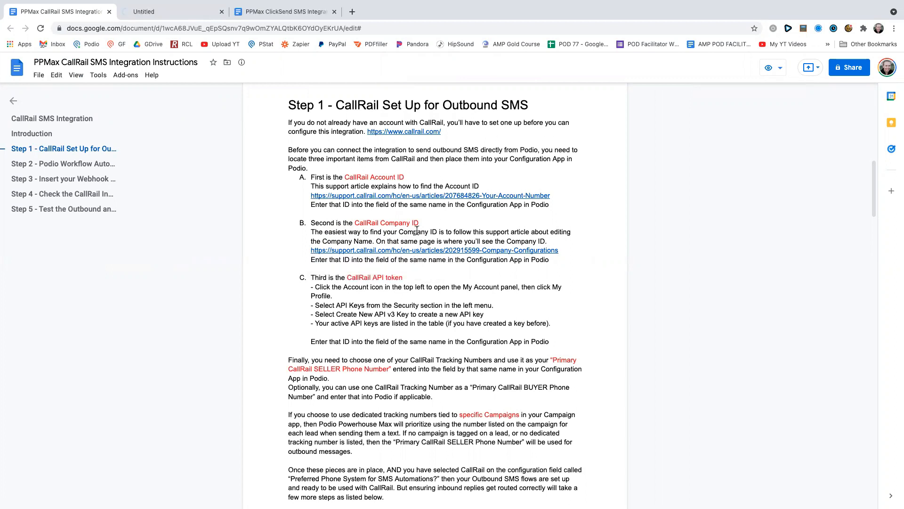
pyautogui.click(158, 13)
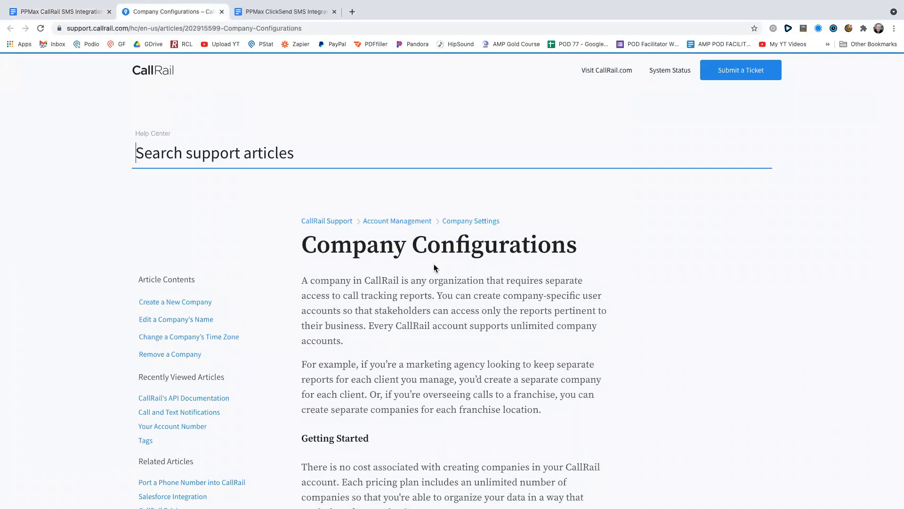
# - Read the article's sections on creating a new company and editing a company's name, highlighting the Edit a Company's Name heading
pyautogui.scroll(-5, 391, 254)
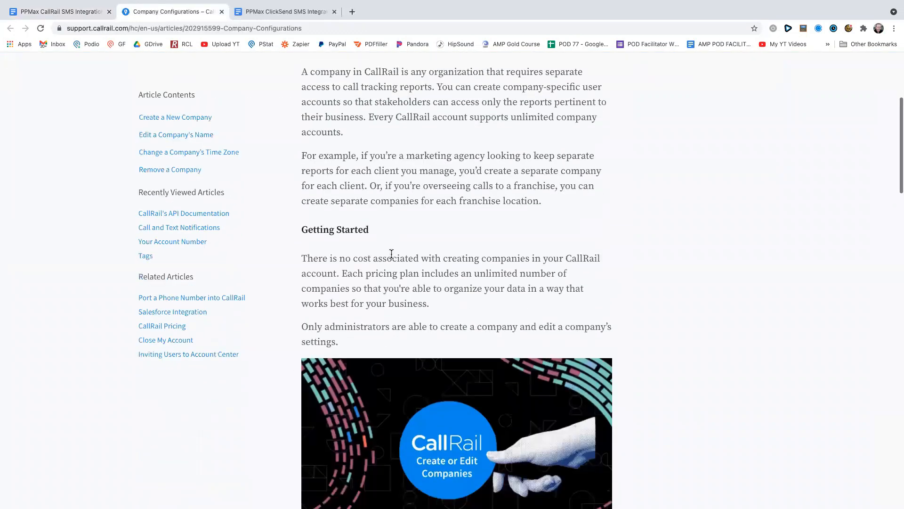
pyautogui.scroll(2, 391, 254)
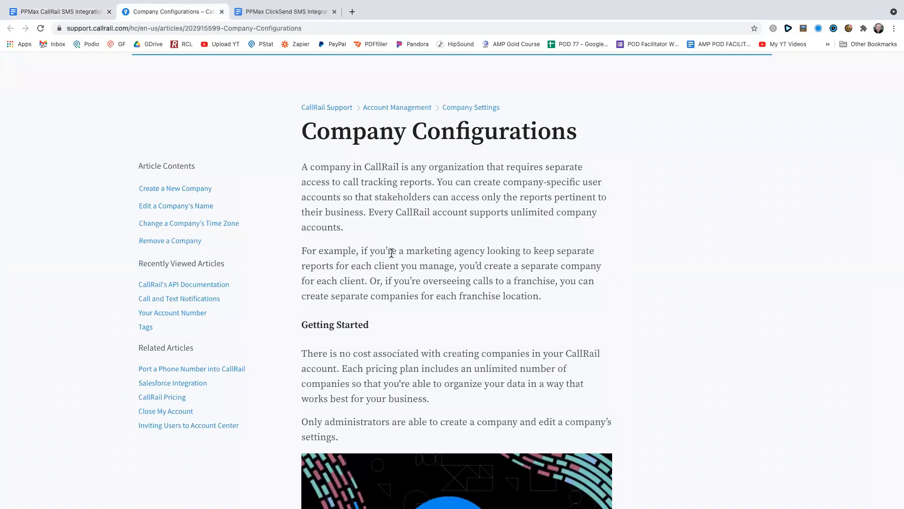
pyautogui.scroll(-1, 392, 252)
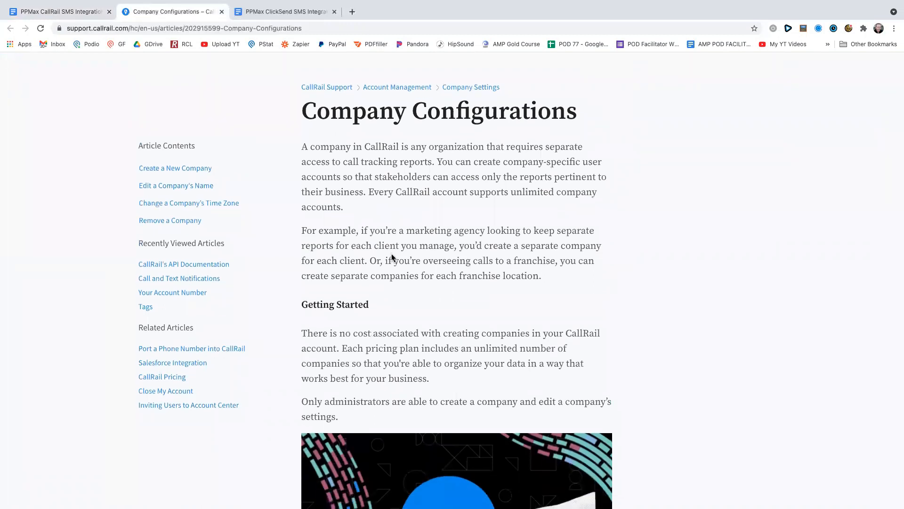
pyautogui.scroll(-8, 391, 257)
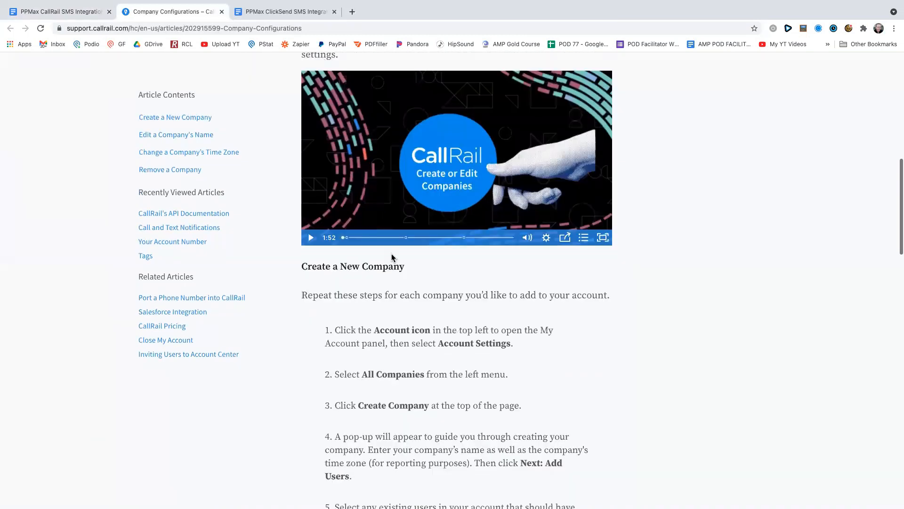
pyautogui.scroll(-2, 391, 257)
pyautogui.click(346, 259)
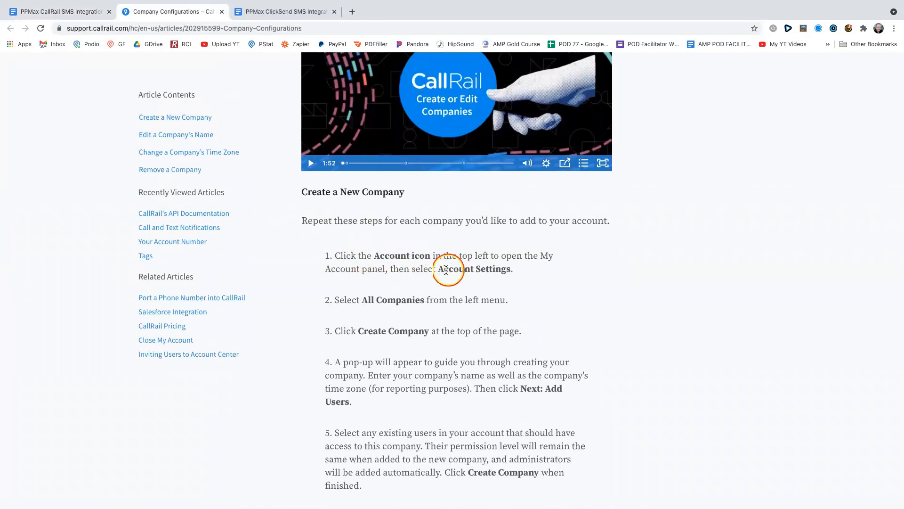
pyautogui.scroll(-1, 477, 268)
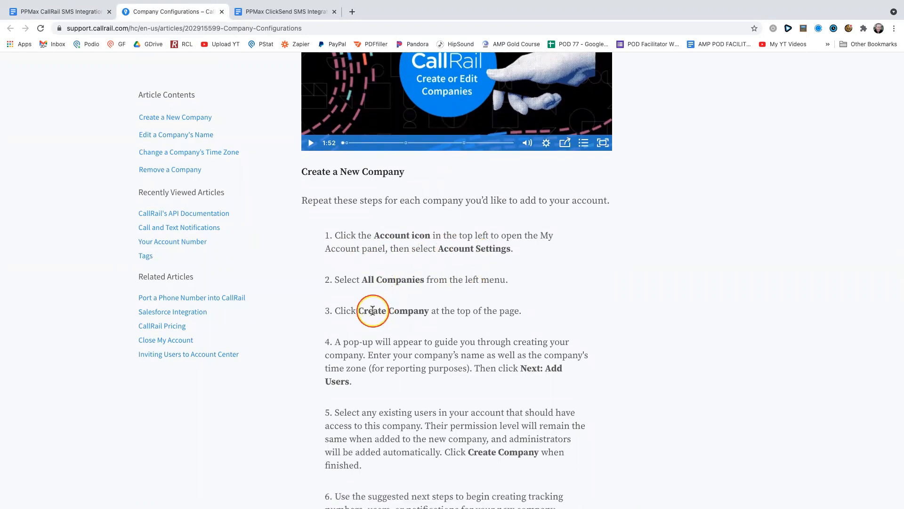
pyautogui.moveTo(365, 312); pyautogui.dragTo(415, 312)
pyautogui.scroll(-4, 416, 311)
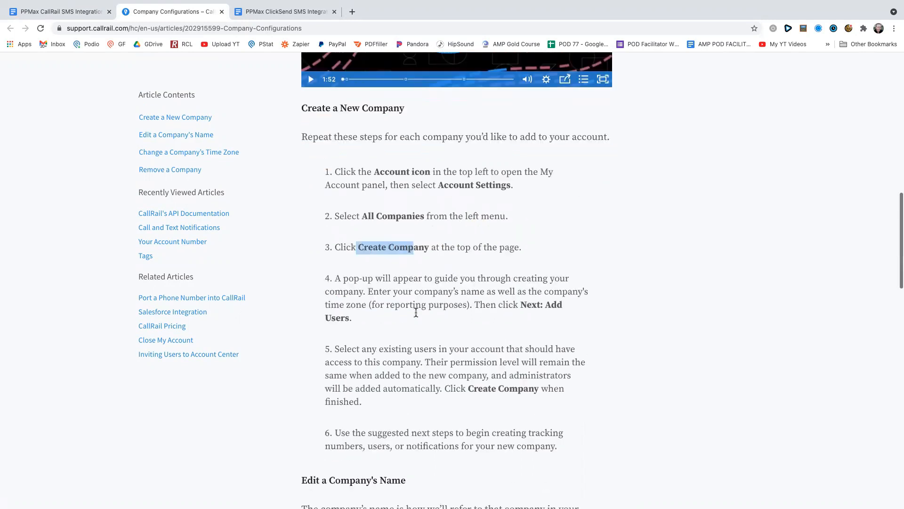
pyautogui.scroll(-5, 416, 312)
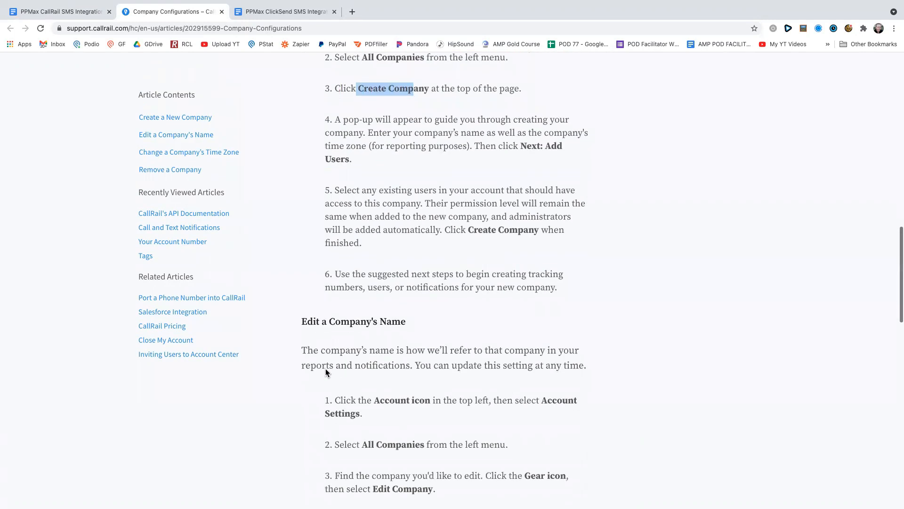
pyautogui.moveTo(306, 321); pyautogui.dragTo(400, 321)
pyautogui.scroll(-4, 400, 321)
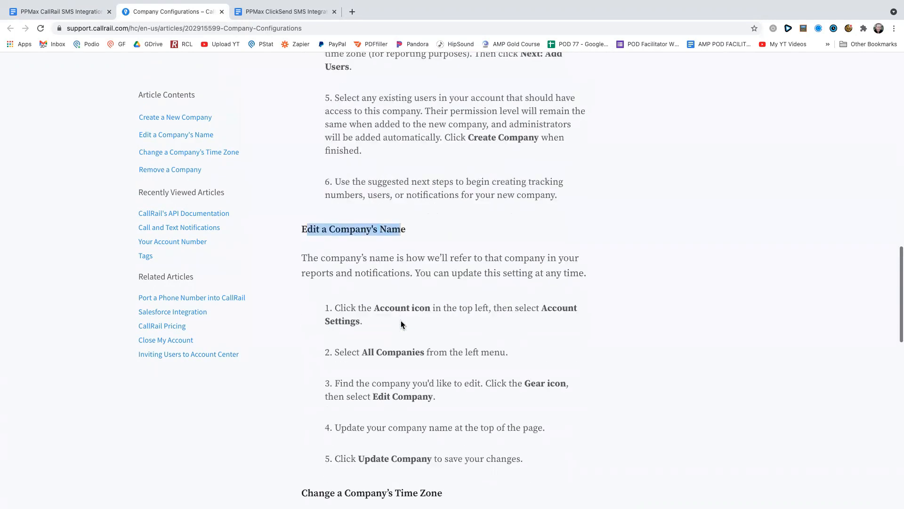
pyautogui.scroll(1, 393, 391)
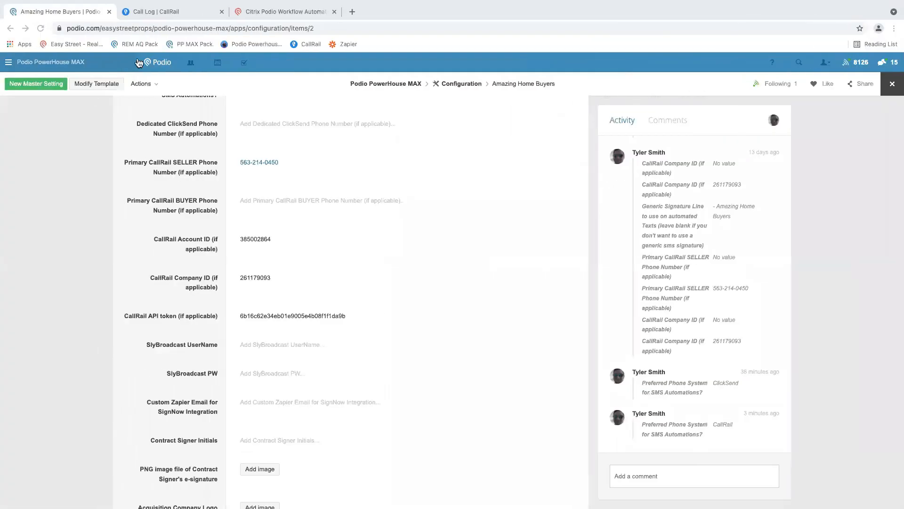
# - Switch to CallRail and open QCA Holdings LLC for editing from all companies in the account settings
pyautogui.click(137, 14)
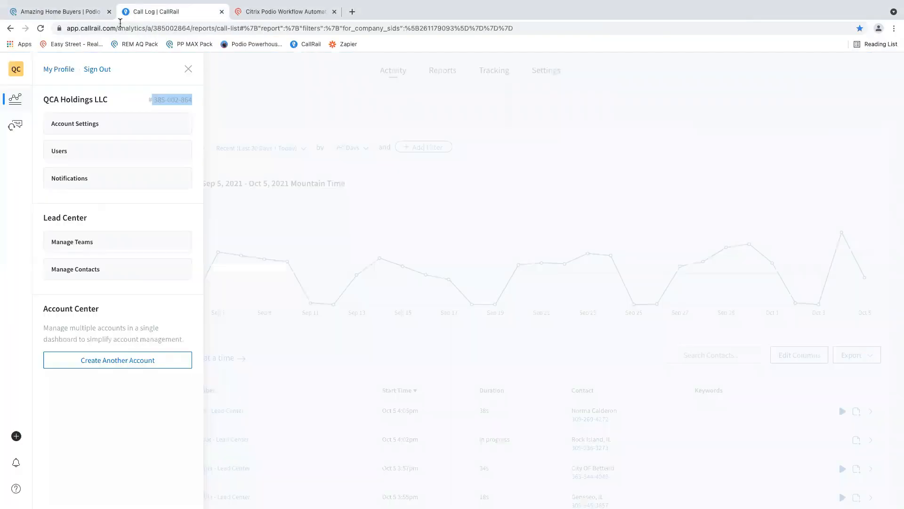
pyautogui.click(17, 70)
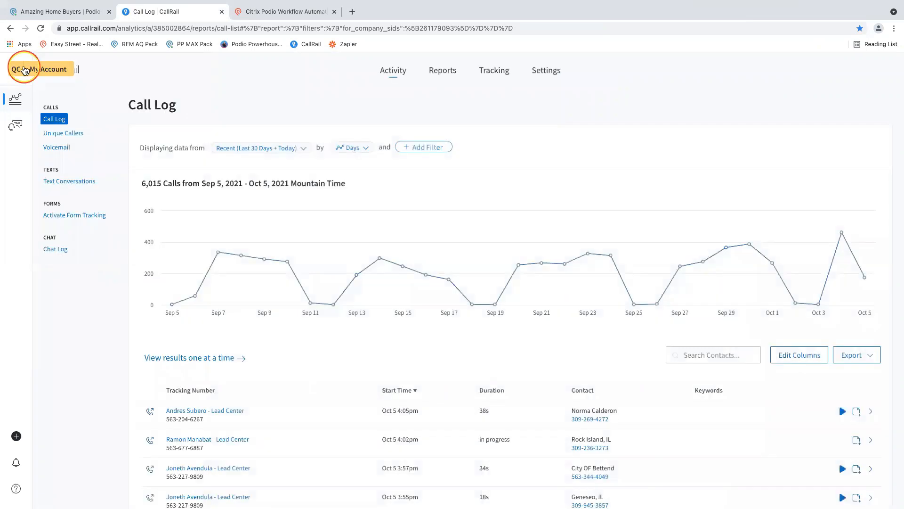
pyautogui.click(19, 71)
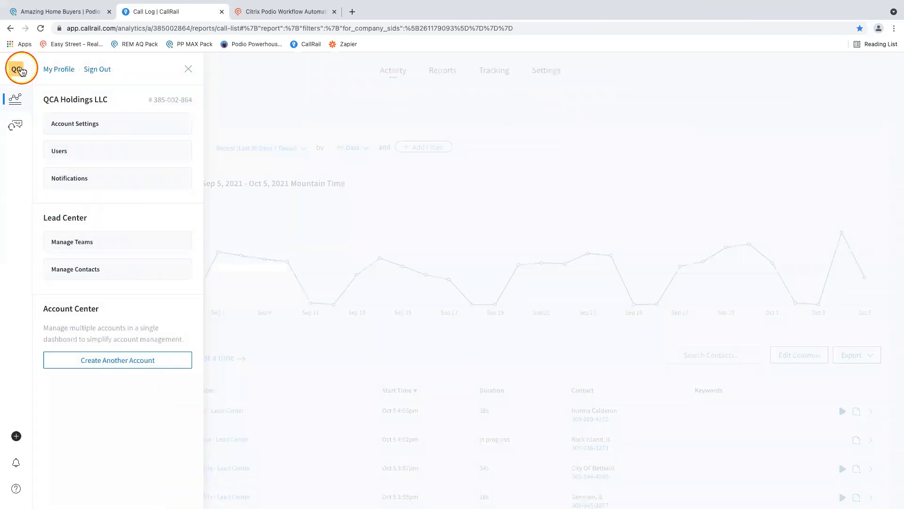
pyautogui.click(67, 124)
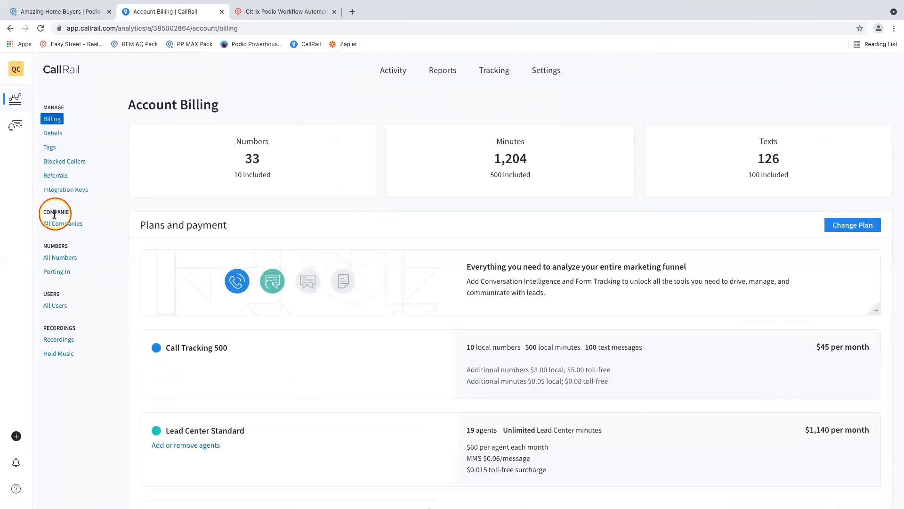
pyautogui.click(55, 224)
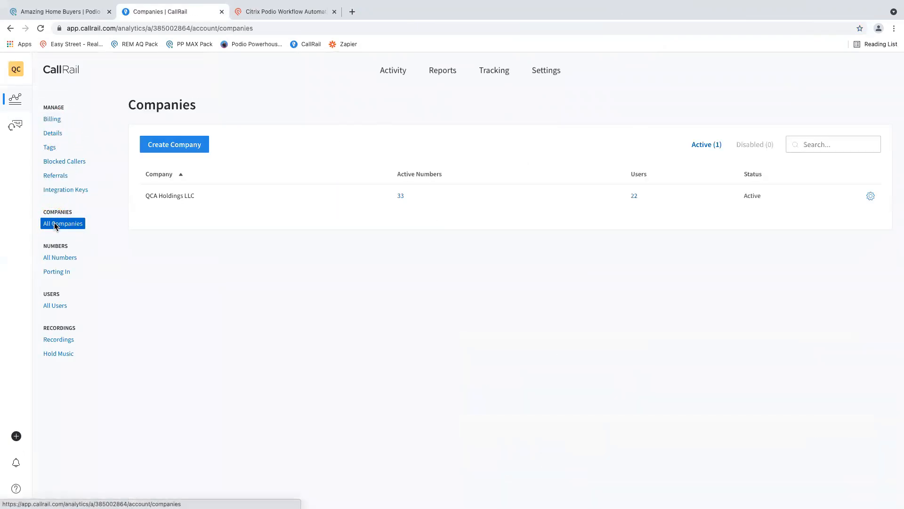
pyautogui.click(174, 162)
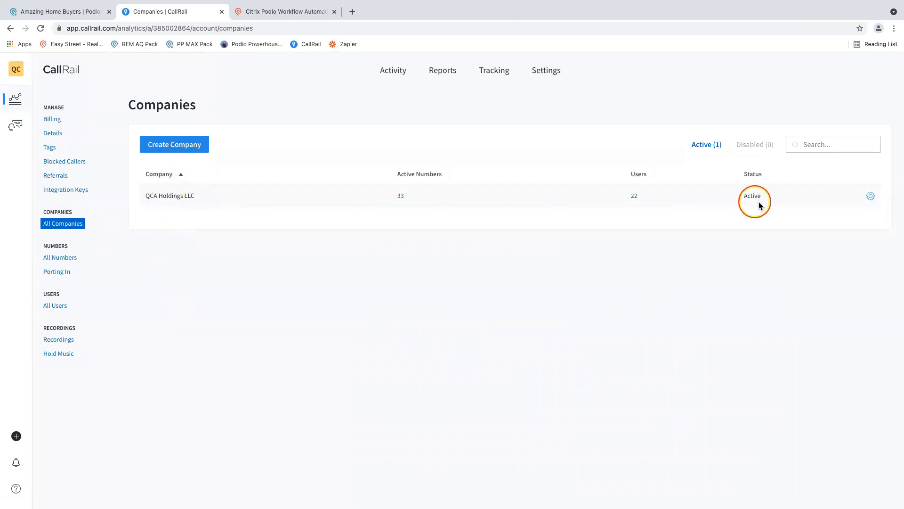
pyautogui.click(871, 196)
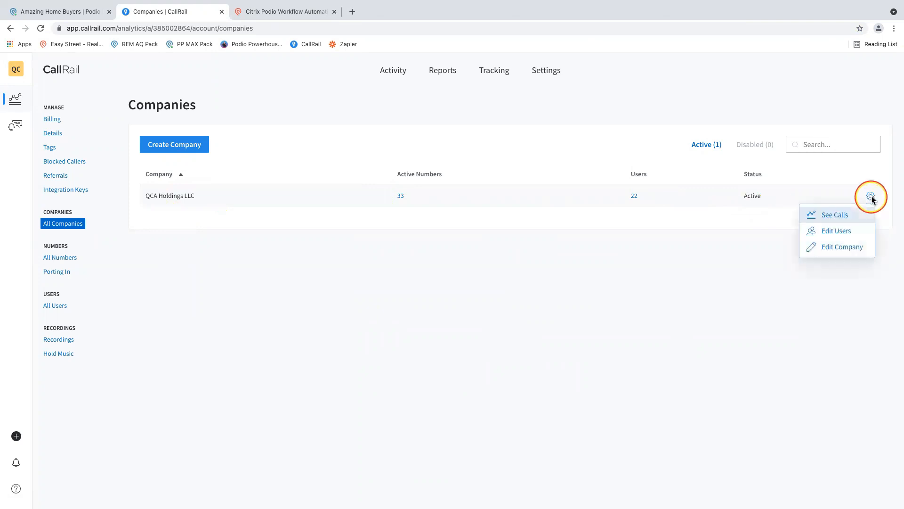
pyautogui.click(836, 250)
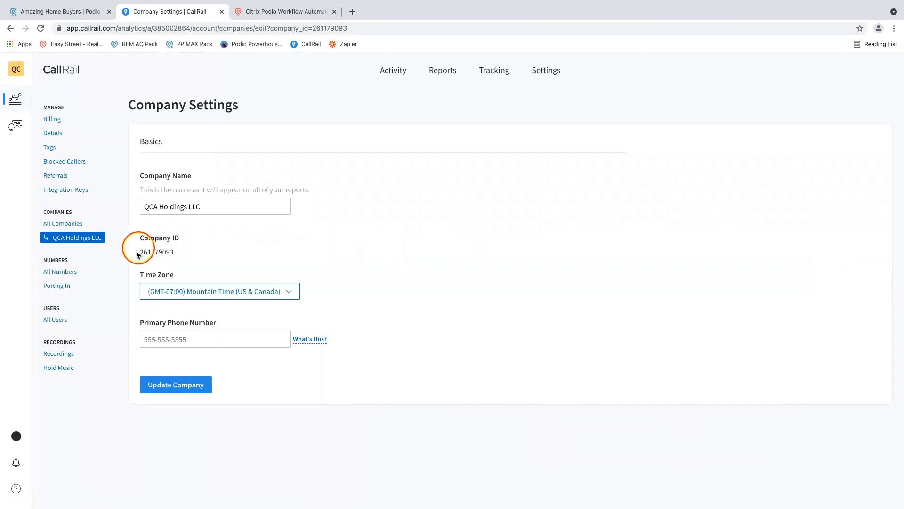
# - Highlight the Company ID in CallRail and check the matching CallRail Company ID field in the Podio configuration item
pyautogui.moveTo(137, 256); pyautogui.dragTo(180, 254)
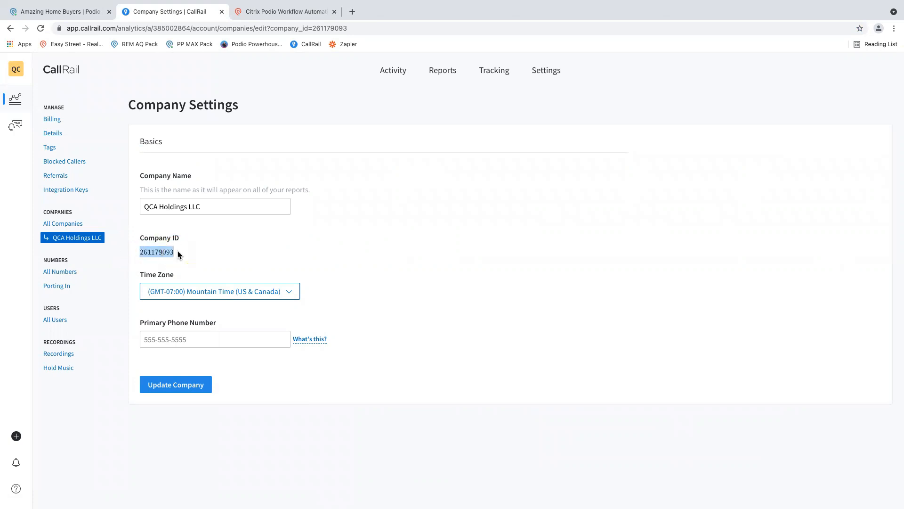
pyautogui.click(95, 11)
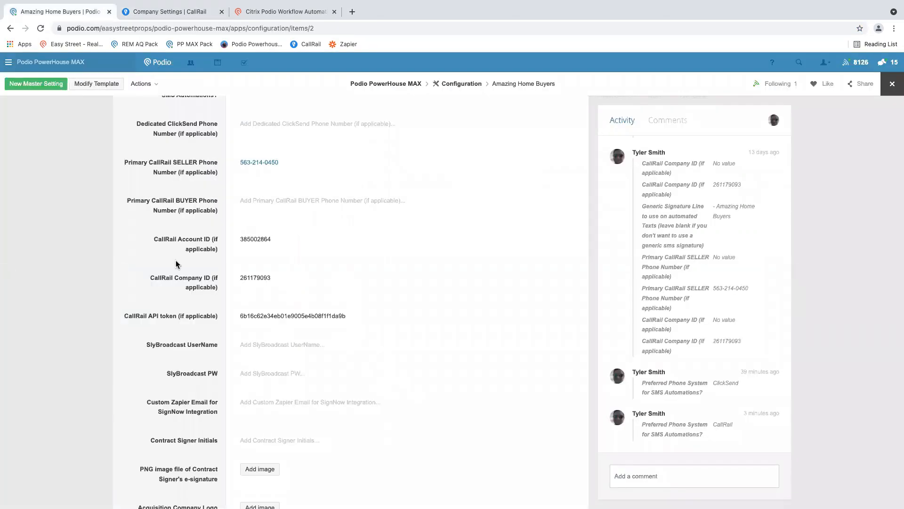
pyautogui.moveTo(149, 281); pyautogui.dragTo(219, 289)
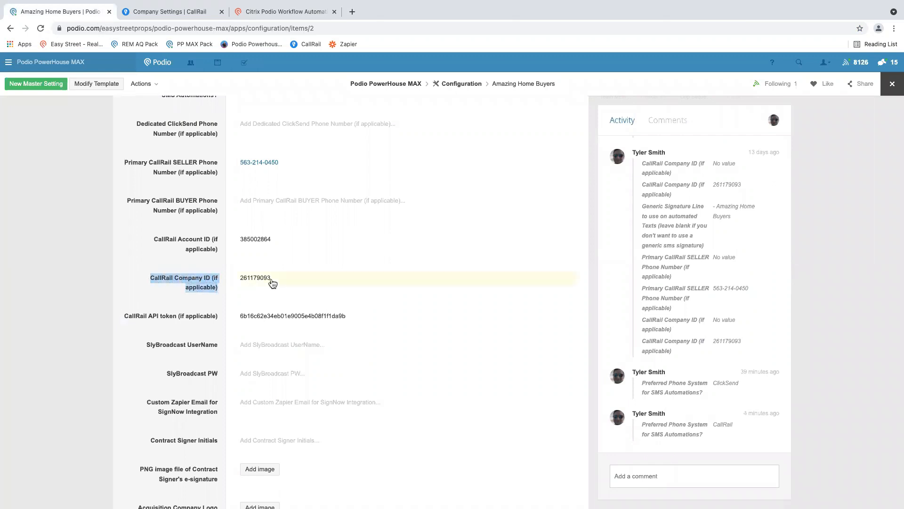
# - Close the support article and review the CallRail API token instructions in Step 1 of the integration document
pyautogui.hotkey('ctrl', 'Right')
pyautogui.scroll(-1, 416, 288)
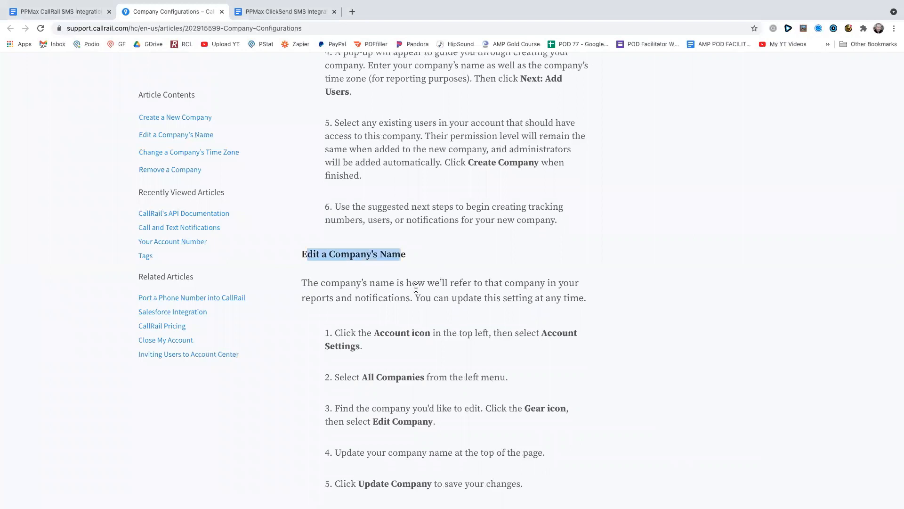
pyautogui.scroll(-1, 416, 288)
pyautogui.click(222, 11)
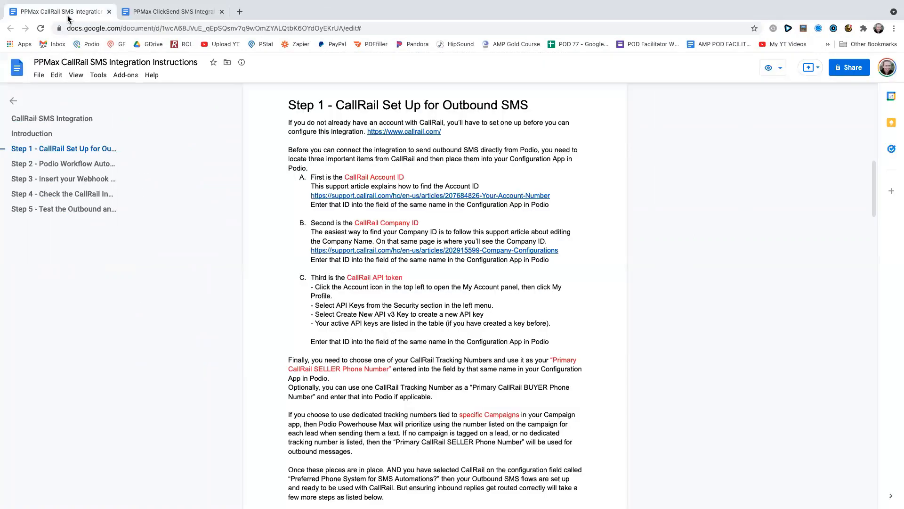
pyautogui.scroll(-1, 395, 272)
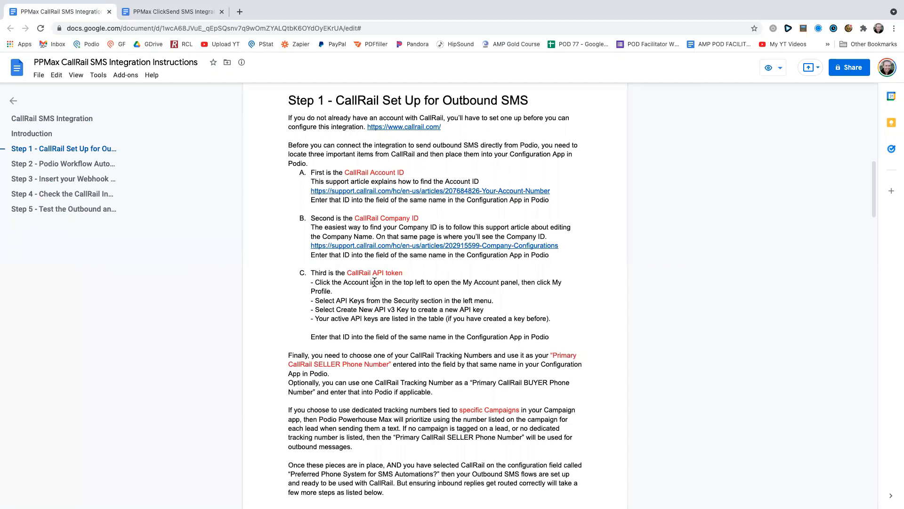
pyautogui.scroll(-1, 374, 282)
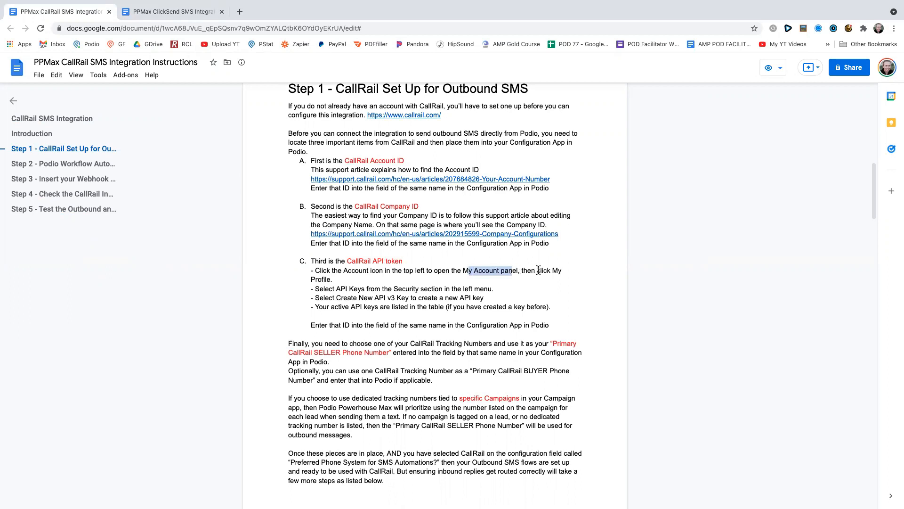
pyautogui.moveTo(543, 270); pyautogui.dragTo(567, 270)
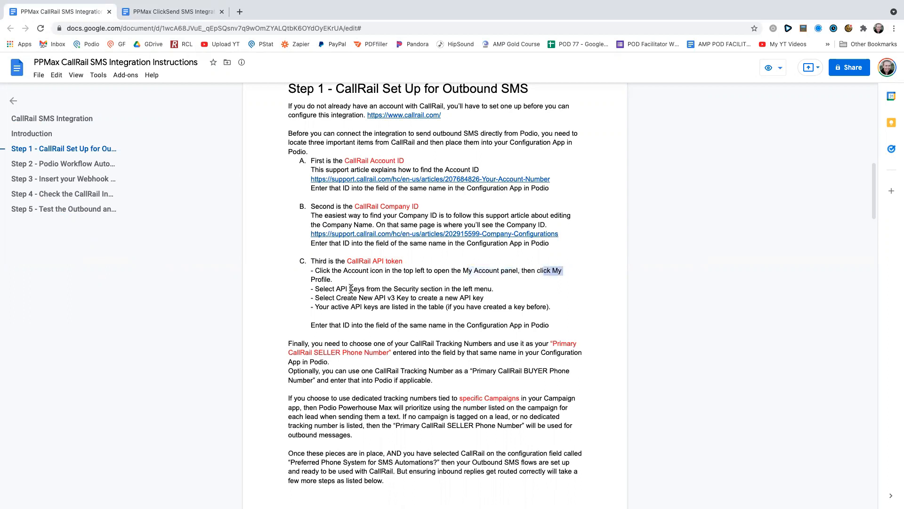
pyautogui.moveTo(333, 288); pyautogui.dragTo(374, 289)
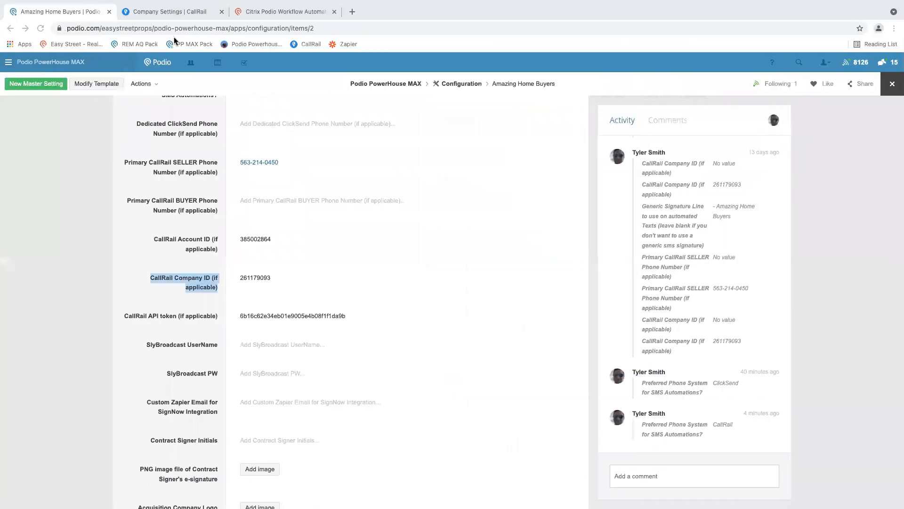
# - Switch to CallRail and open the API Keys page from the account's My Profile section
pyautogui.click(158, 12)
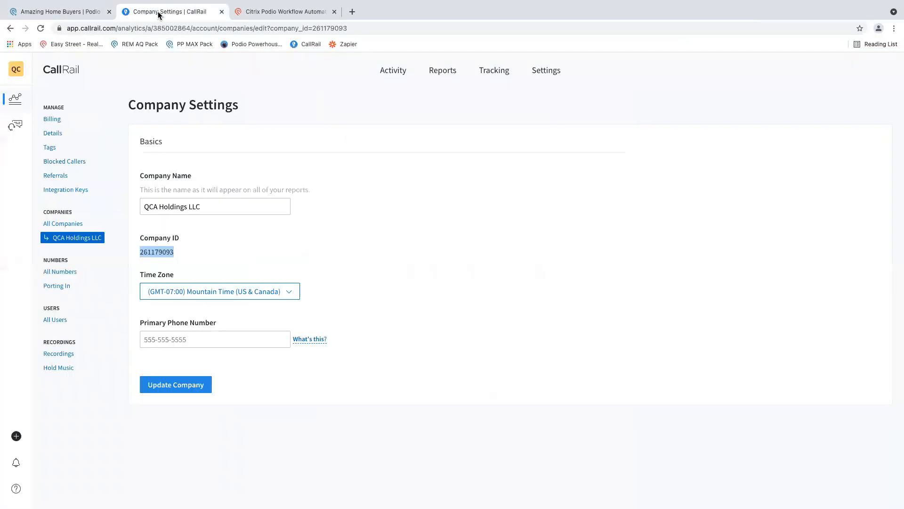
pyautogui.click(23, 70)
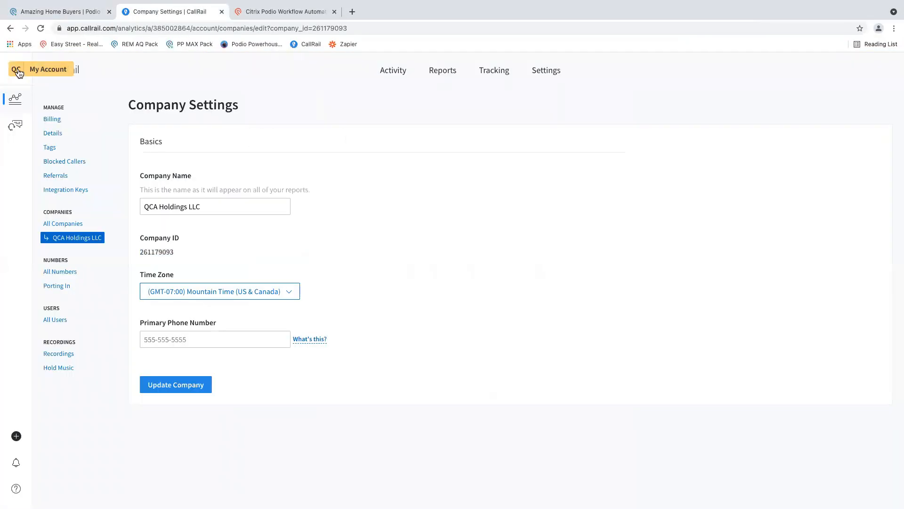
pyautogui.click(18, 71)
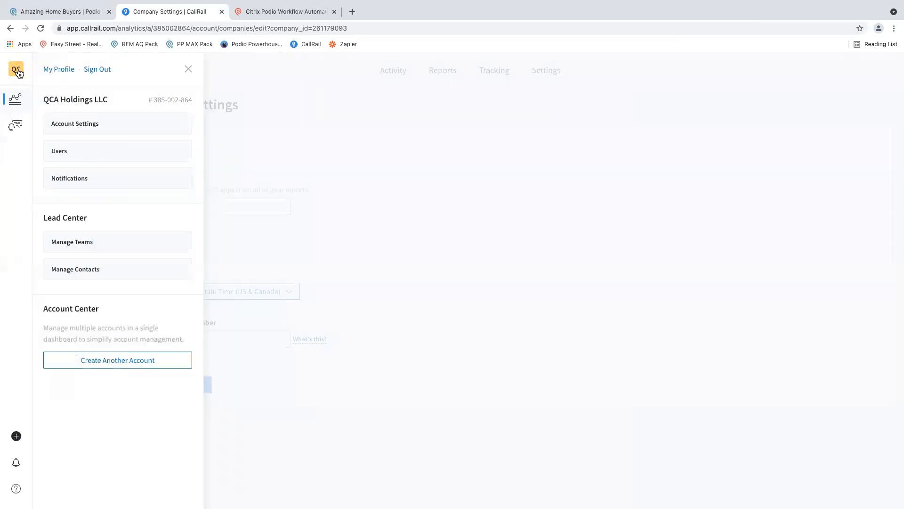
pyautogui.click(55, 72)
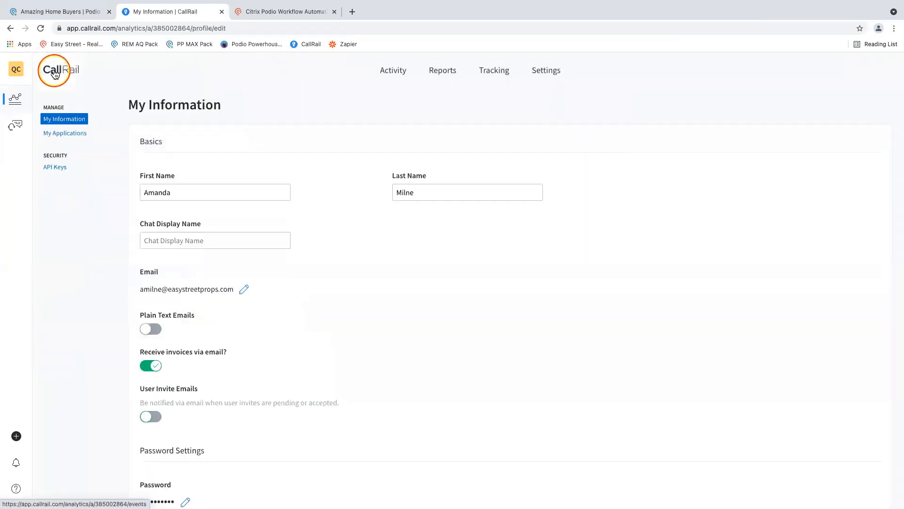
pyautogui.click(53, 169)
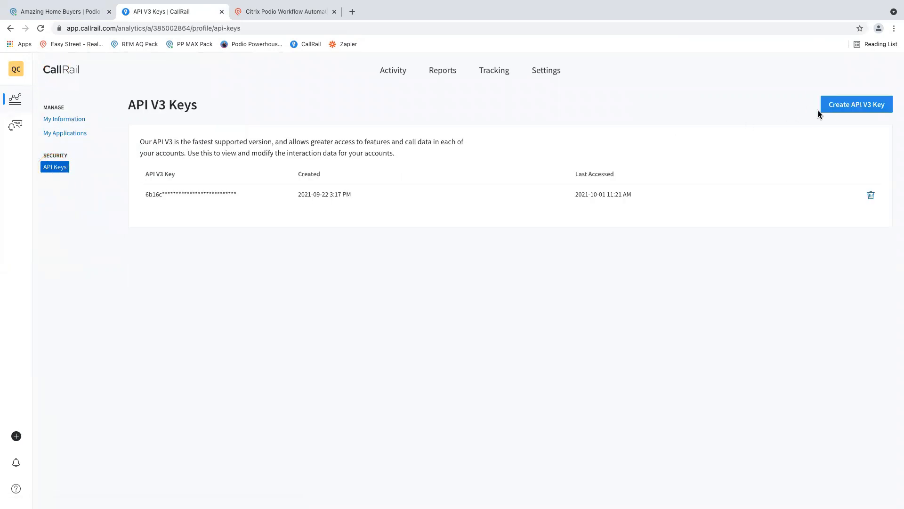
# - Point out the option to create an API V3 key and highlight the existing masked key in the list
pyautogui.click(844, 110)
pyautogui.moveTo(150, 195); pyautogui.dragTo(197, 194)
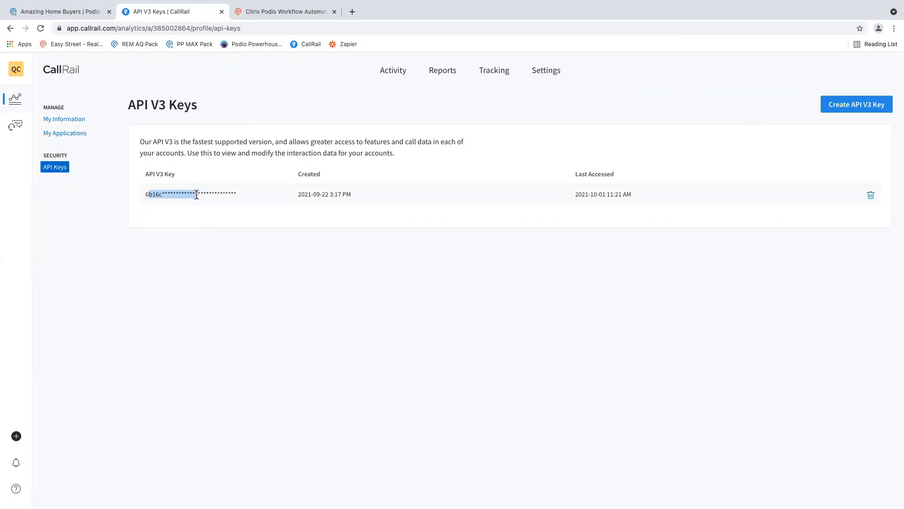
pyautogui.click(197, 195)
pyautogui.moveTo(196, 194); pyautogui.dragTo(182, 193)
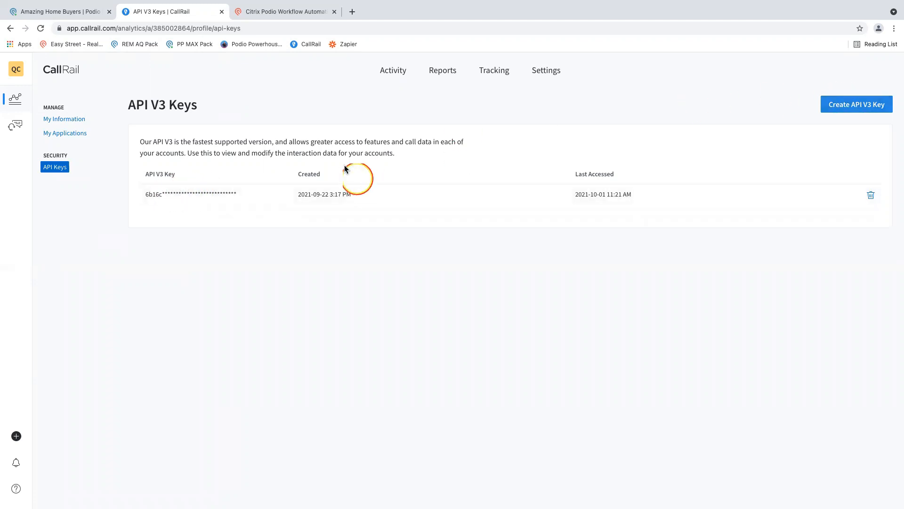
# - Return to the Podio configuration item and highlight the CallRail API token, Account ID and Company ID fields
pyautogui.click(71, 14)
pyautogui.scroll(-1, 195, 290)
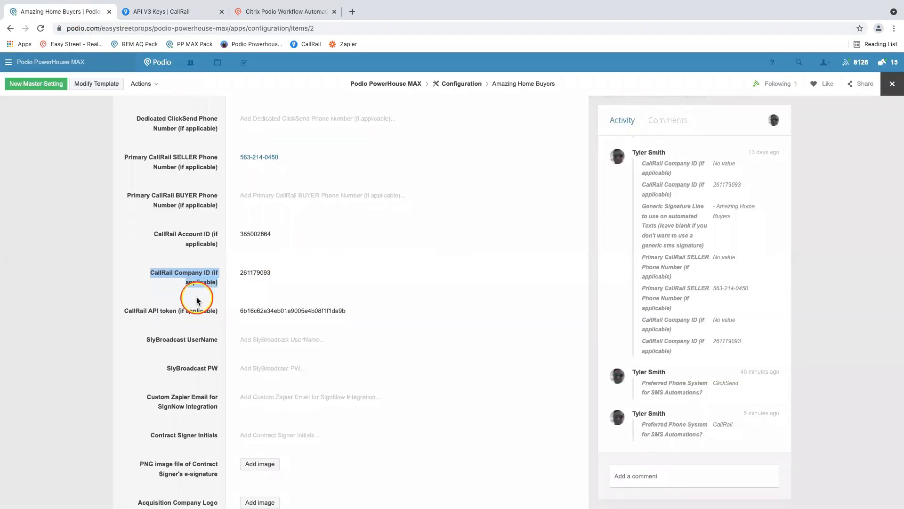
pyautogui.moveTo(132, 277); pyautogui.dragTo(201, 277)
pyautogui.click(341, 277)
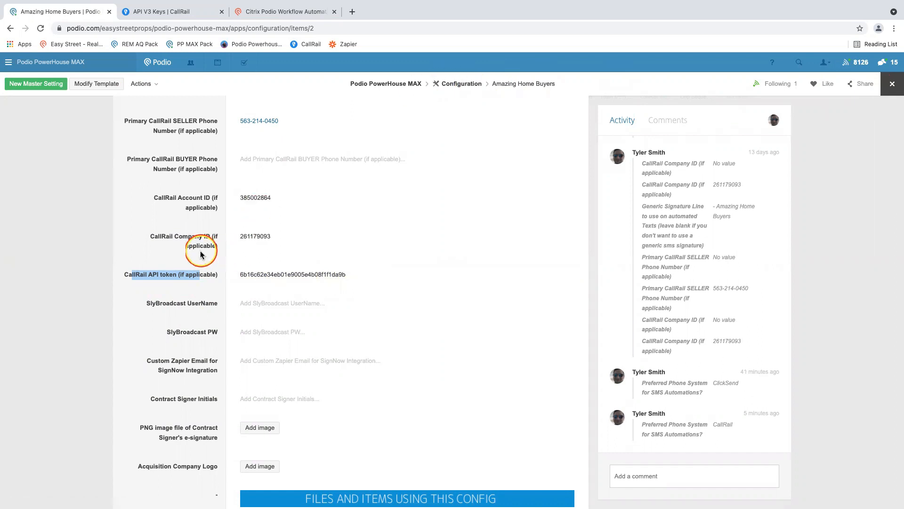
pyautogui.click(191, 236)
pyautogui.moveTo(158, 195); pyautogui.dragTo(205, 269)
# - Switch to the integration document and read the Step 1 paragraph on using a CallRail Tracking Number as the Primary CallRail SELLER Phone Number
pyautogui.hotkey('ctrl', 'Right')
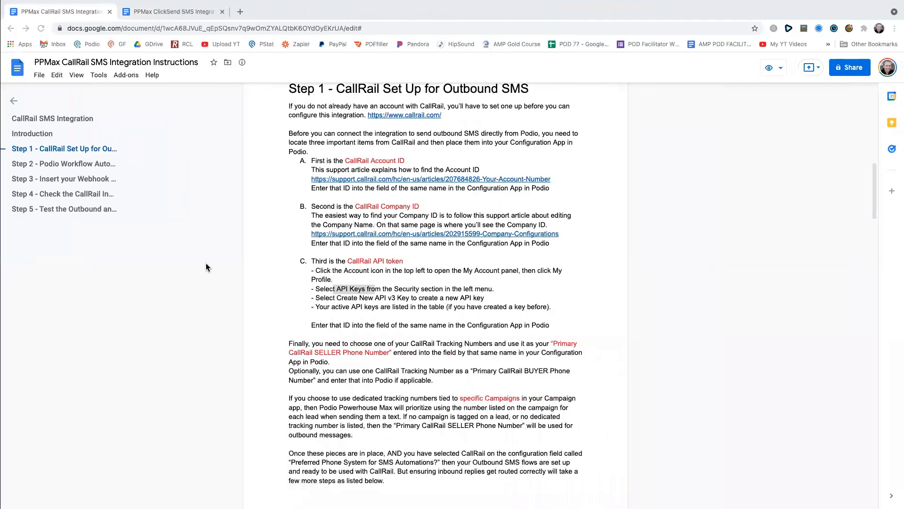
pyautogui.scroll(-3, 378, 275)
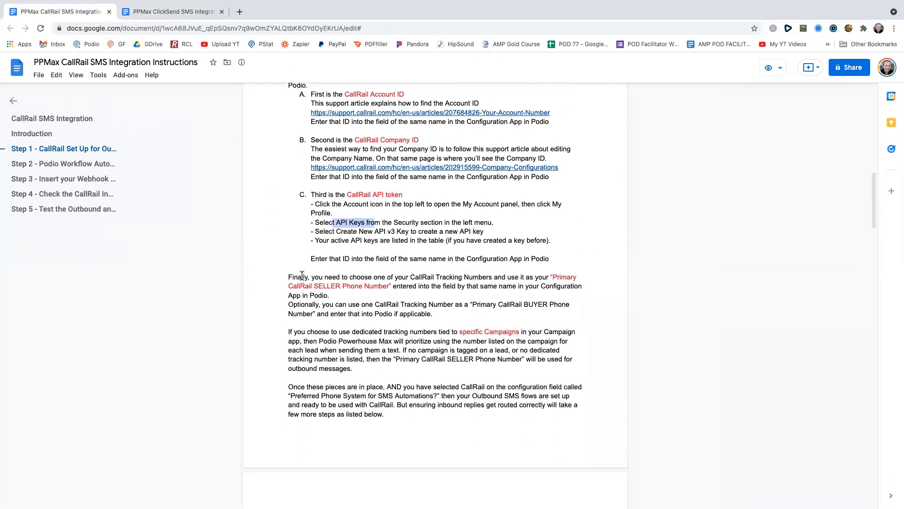
pyautogui.click(455, 279)
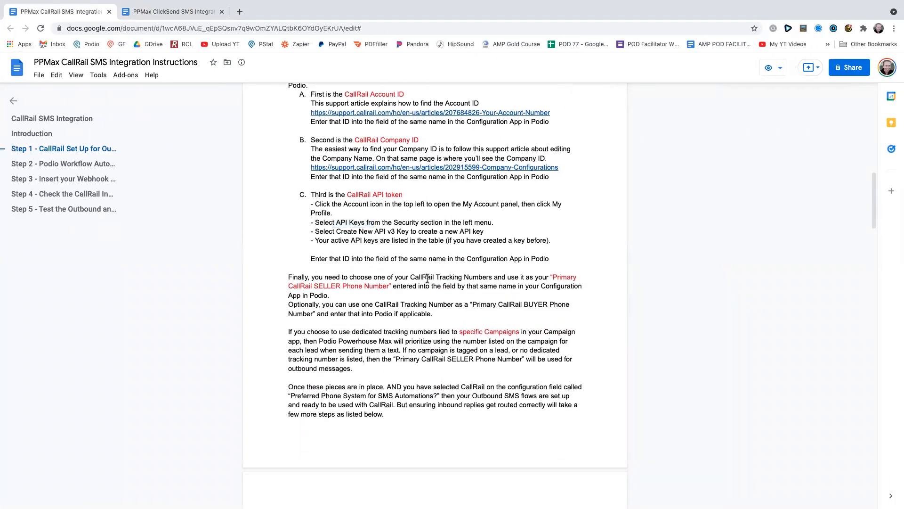
pyautogui.moveTo(422, 277); pyautogui.dragTo(383, 287)
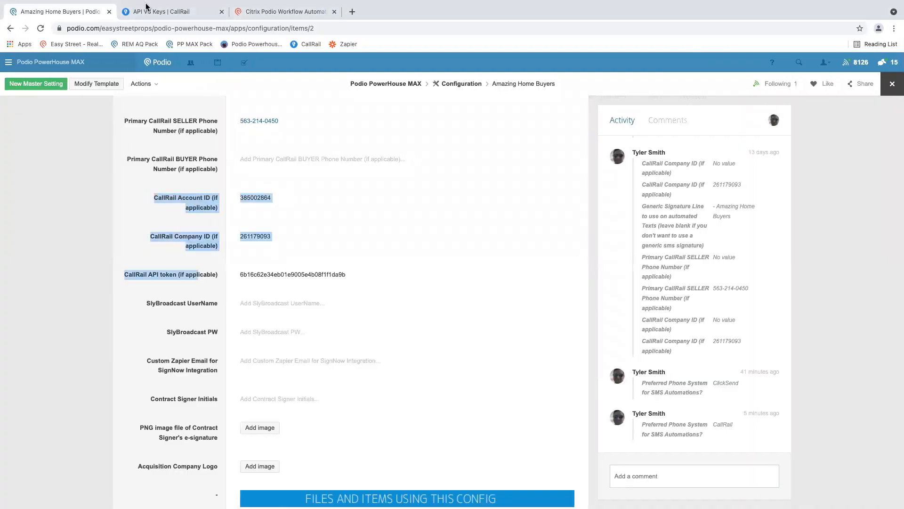
# - Switch to CallRail, open the Tracking section and look through the list of active tracking numbers
pyautogui.click(134, 6)
pyautogui.click(58, 193)
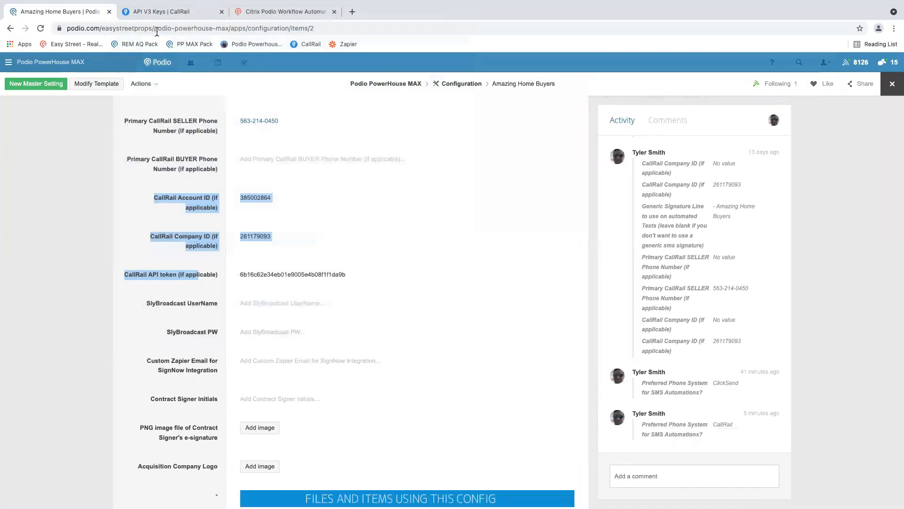
pyautogui.click(157, 14)
pyautogui.click(495, 75)
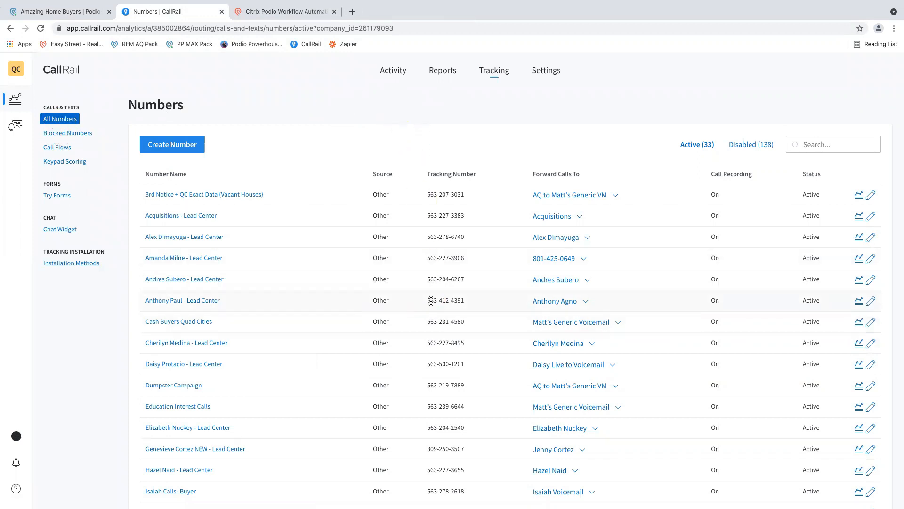
pyautogui.scroll(-2, 436, 300)
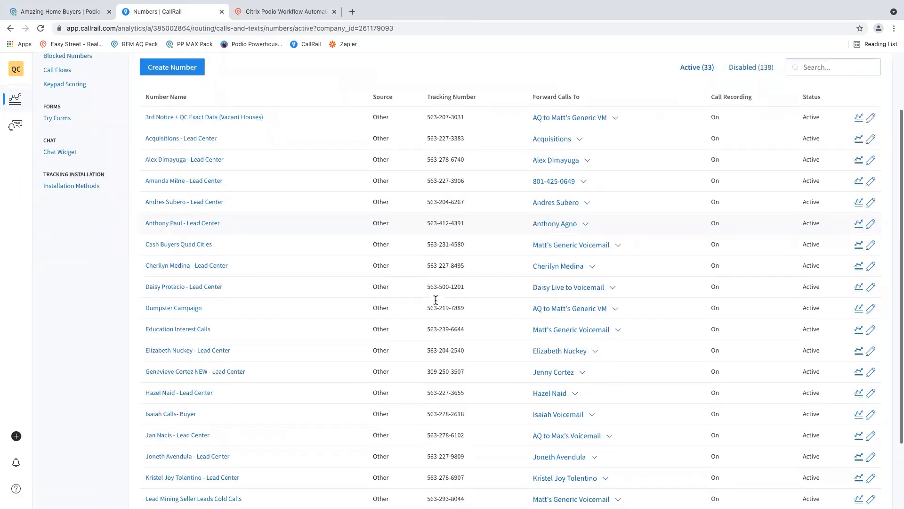
pyautogui.scroll(-2, 436, 299)
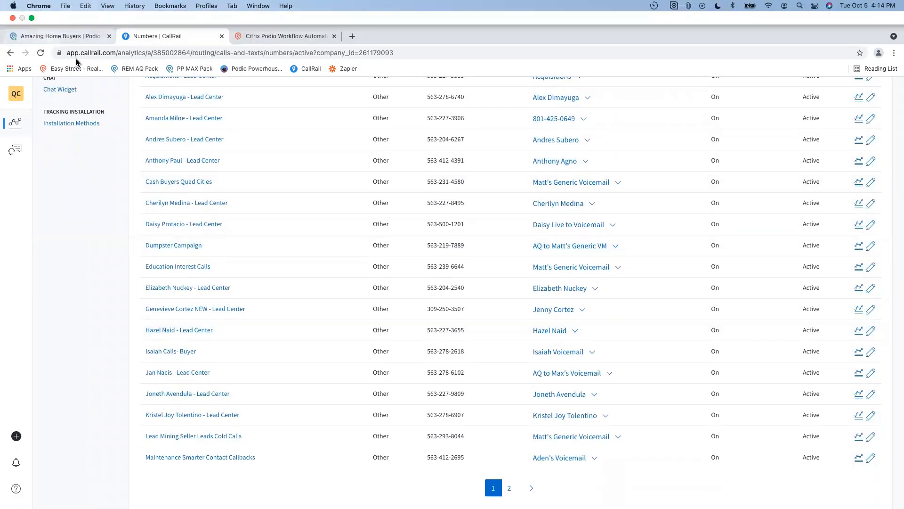
# - Review the Primary CallRail SELLER and BUYER Phone Number fields in the Podio configuration item, opening the SELLER number for editing
pyautogui.click(36, 12)
pyautogui.scroll(1, 266, 171)
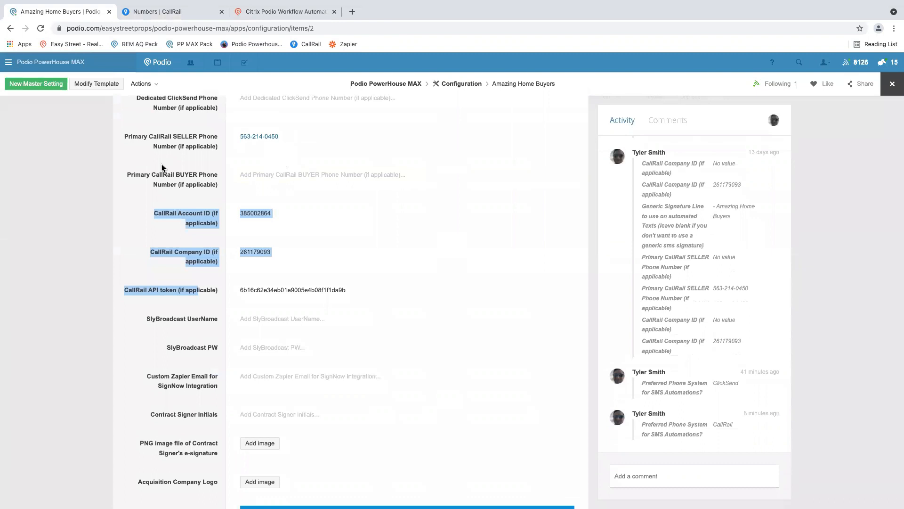
pyautogui.click(141, 136)
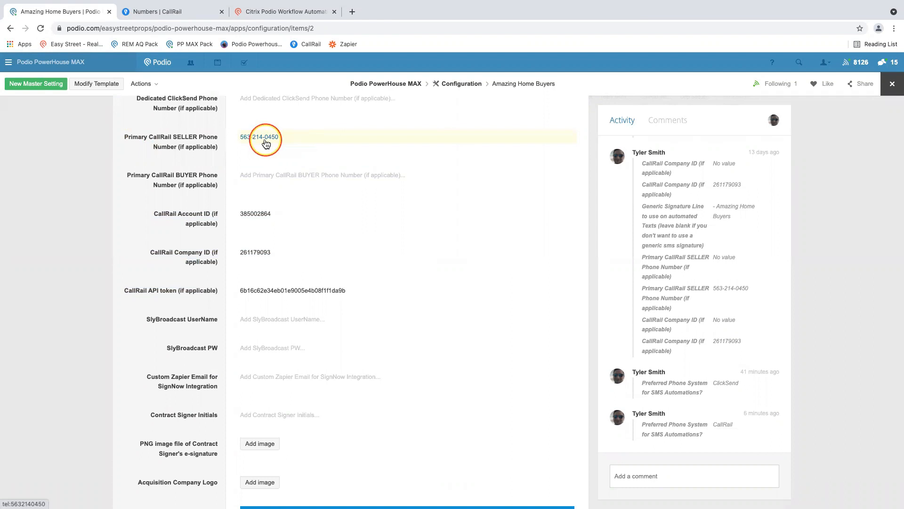
pyautogui.moveTo(167, 175); pyautogui.dragTo(204, 176)
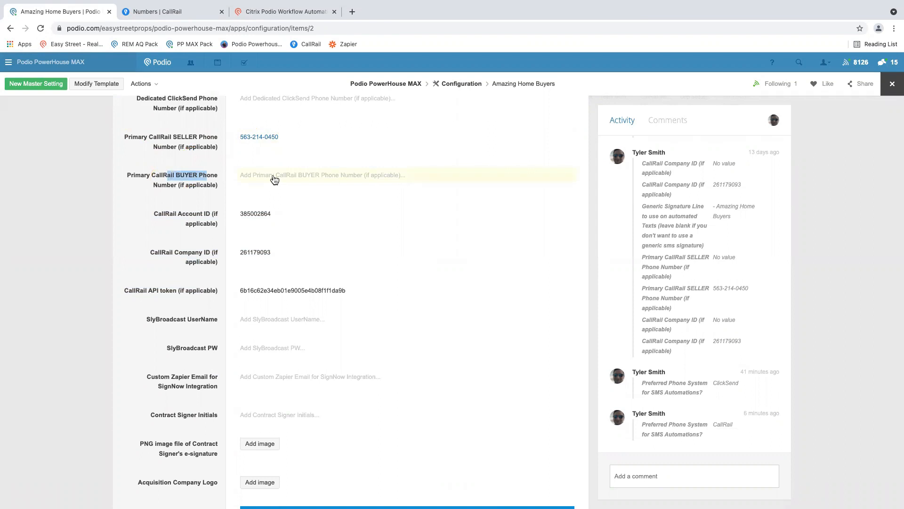
pyautogui.click(293, 138)
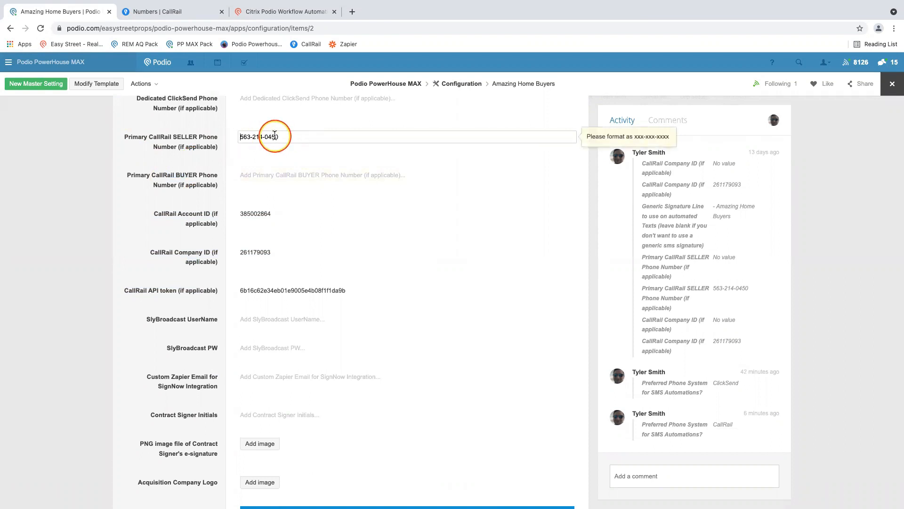
pyautogui.click(202, 154)
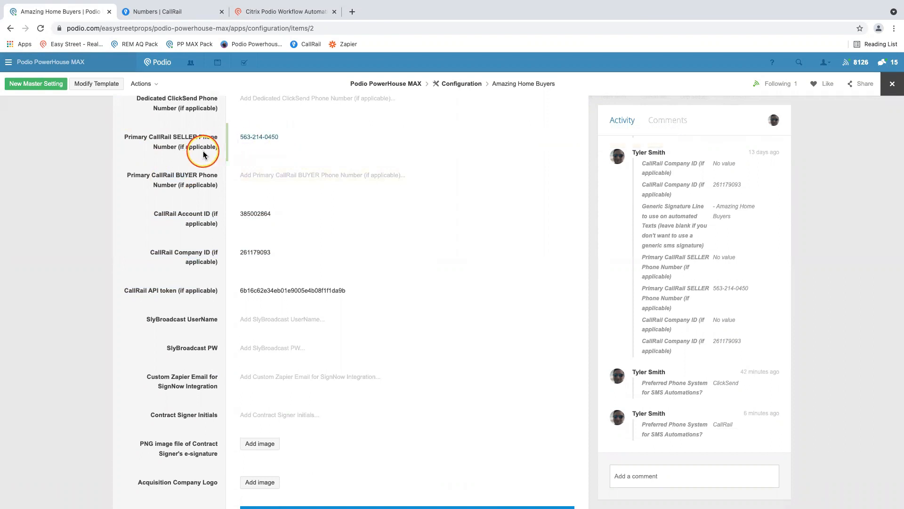
# - Close the configuration item, open the Campaigns app, and check the tracking number list in CallRail
pyautogui.click(892, 84)
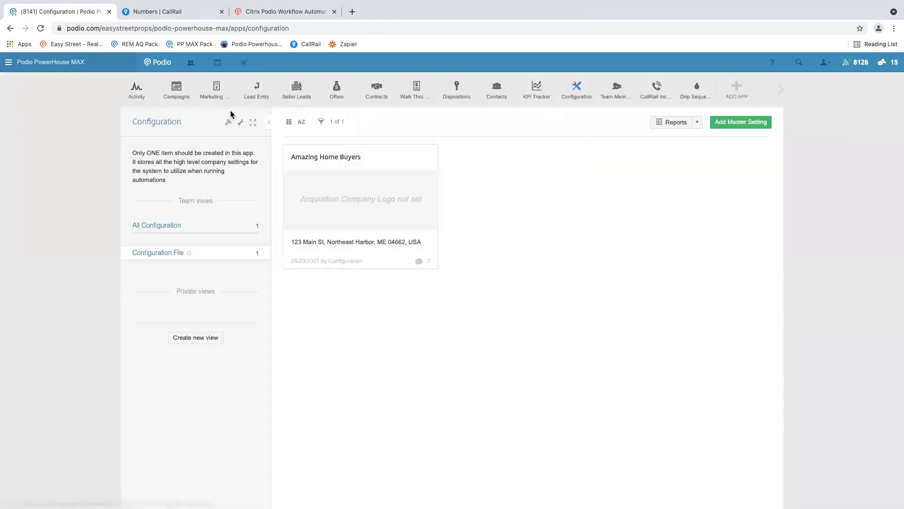
pyautogui.click(175, 91)
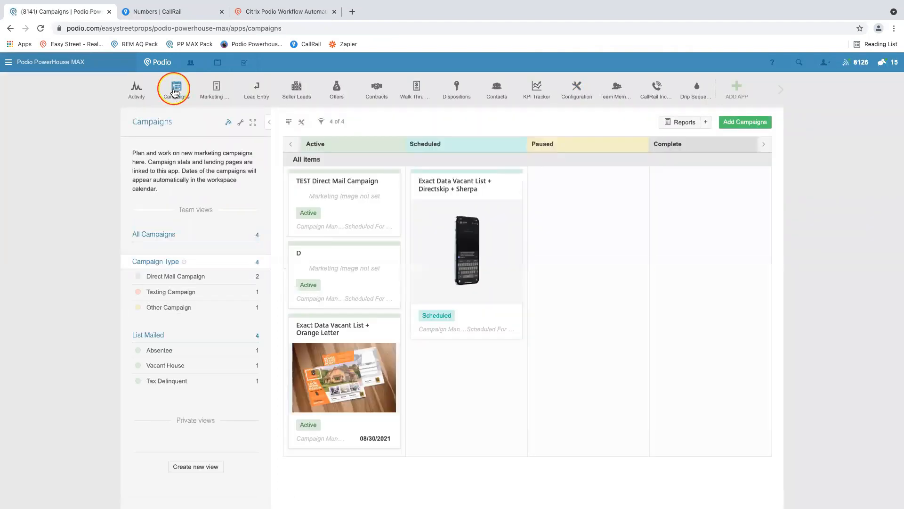
pyautogui.click(177, 14)
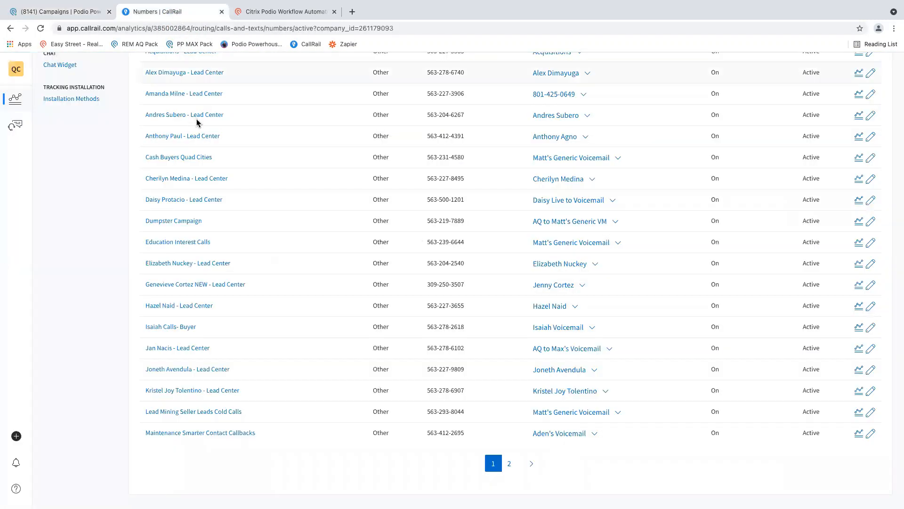
pyautogui.scroll(1, 196, 123)
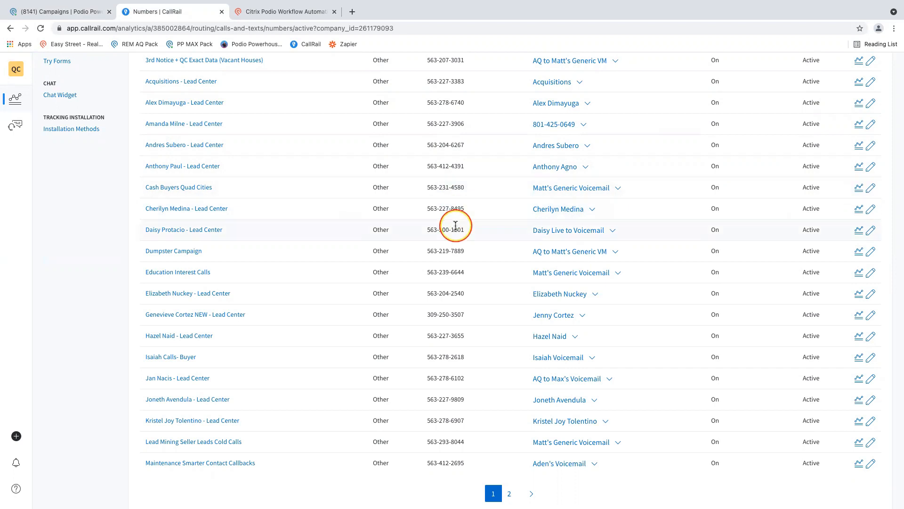
# - Open TEST Direct Mail Campaign in Podio, inspect its Dedicated CallRail Tracking Number field, and close the campaign
pyautogui.click(71, 10)
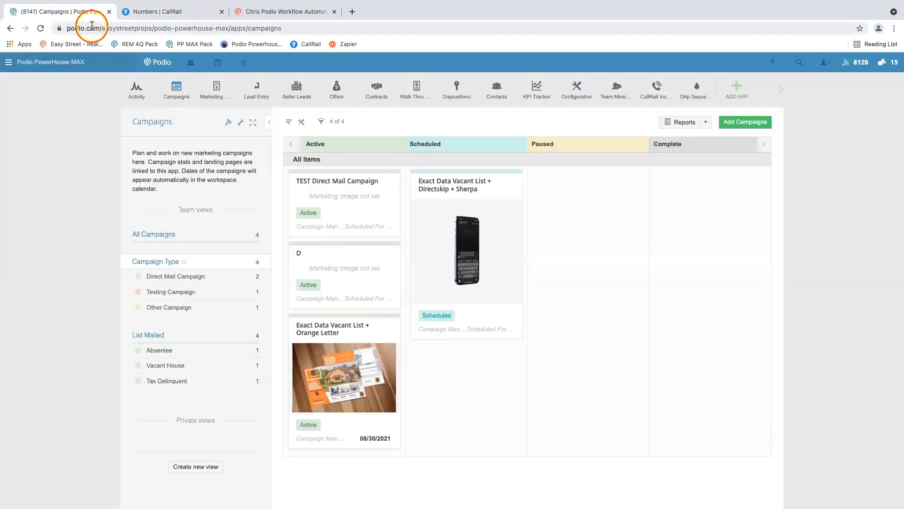
pyautogui.click(345, 210)
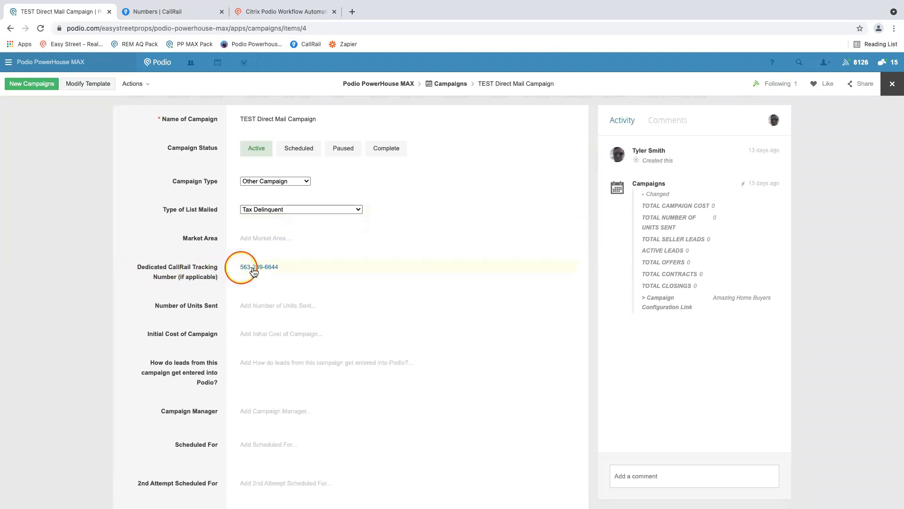
pyautogui.click(294, 266)
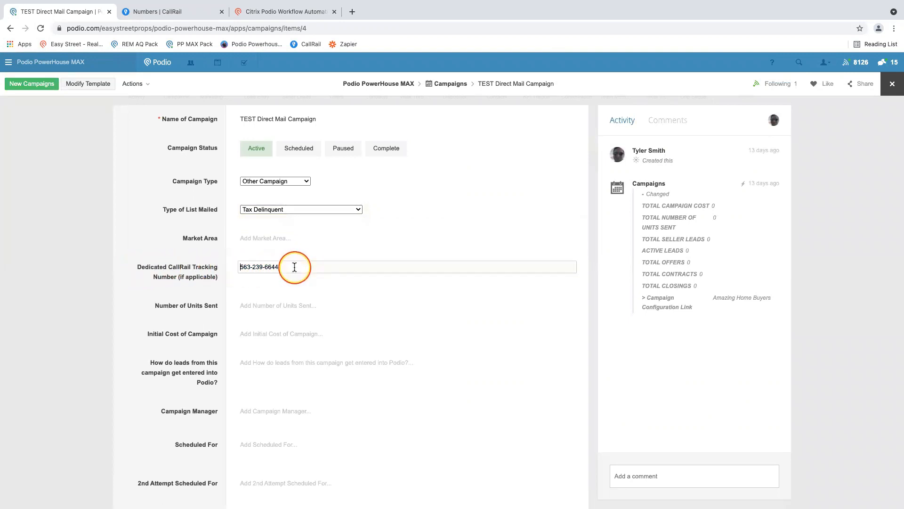
pyautogui.click(175, 271)
pyautogui.click(892, 87)
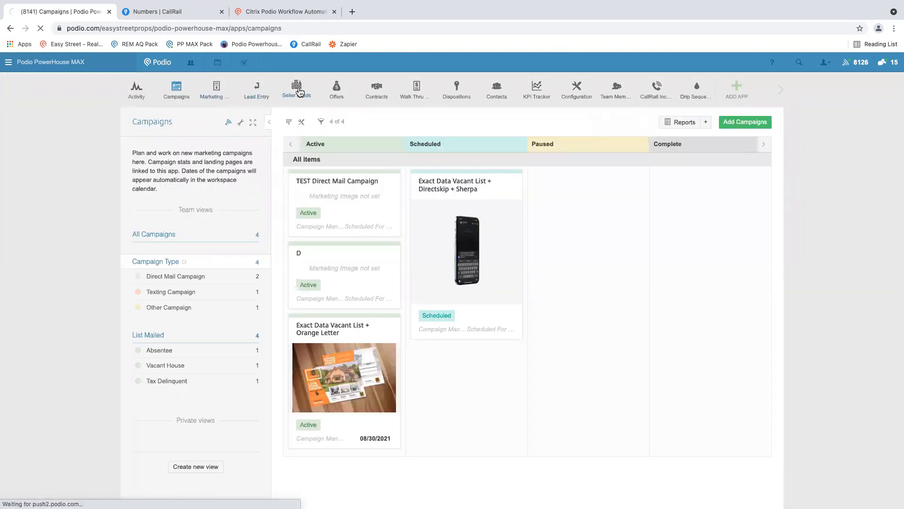
# - Open the Seller Leads app and open the lead in the Long Term Follow Up - Drip Campaign Started stage
pyautogui.click(299, 91)
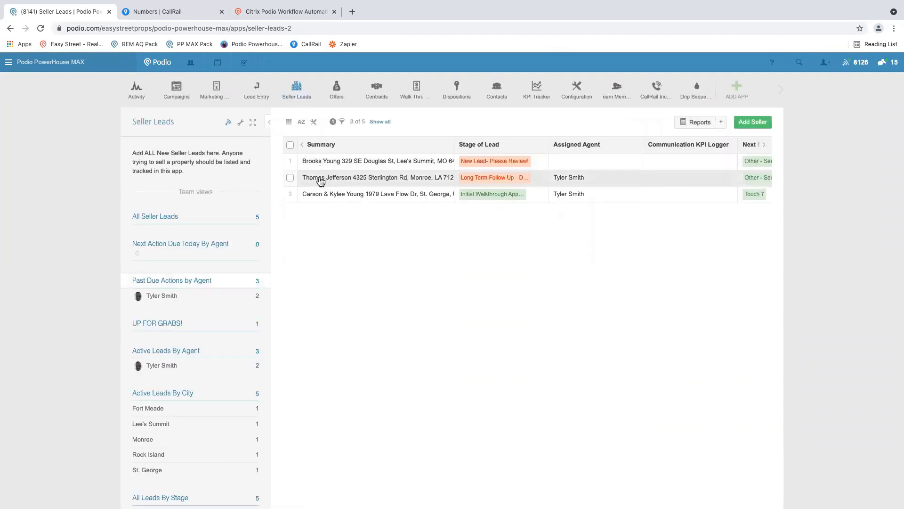
pyautogui.click(321, 182)
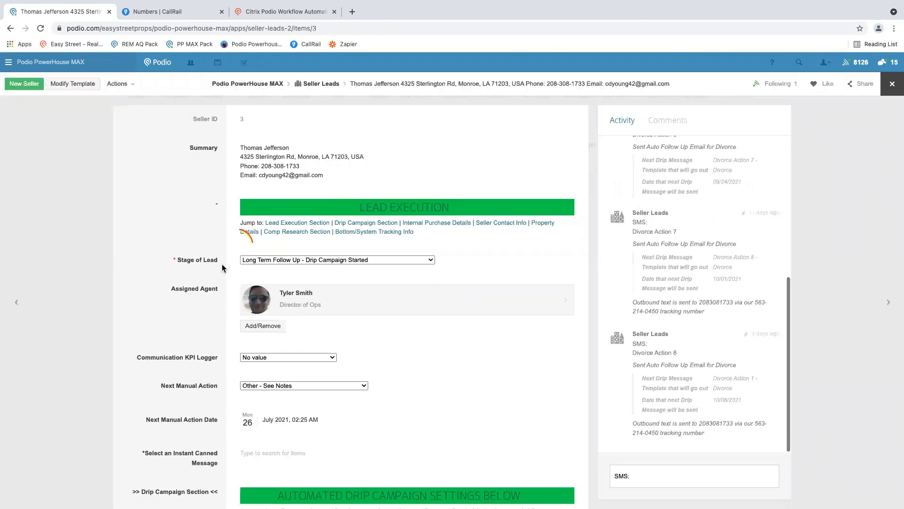
pyautogui.click(189, 262)
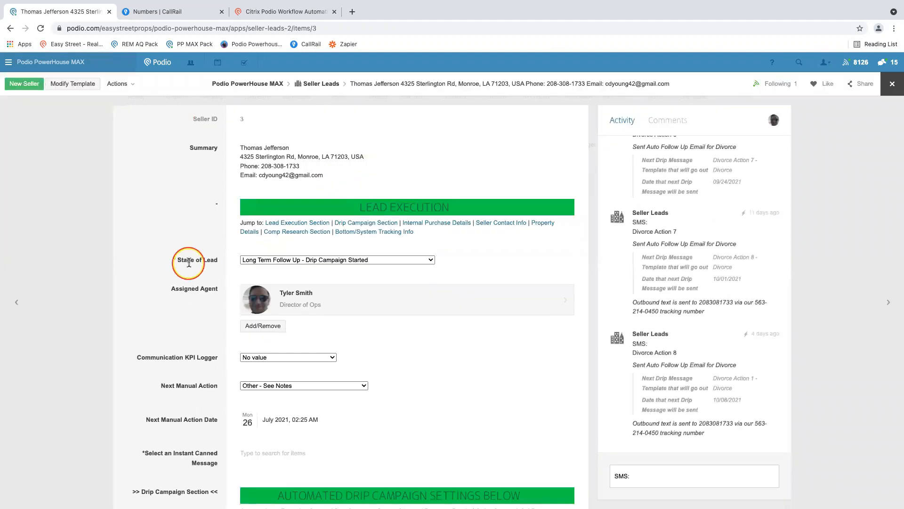
# - Replace the lead's "How did you hear about us? (Campaign)" entry with TEST Direct Mail Campaign
pyautogui.scroll(-5, 189, 264)
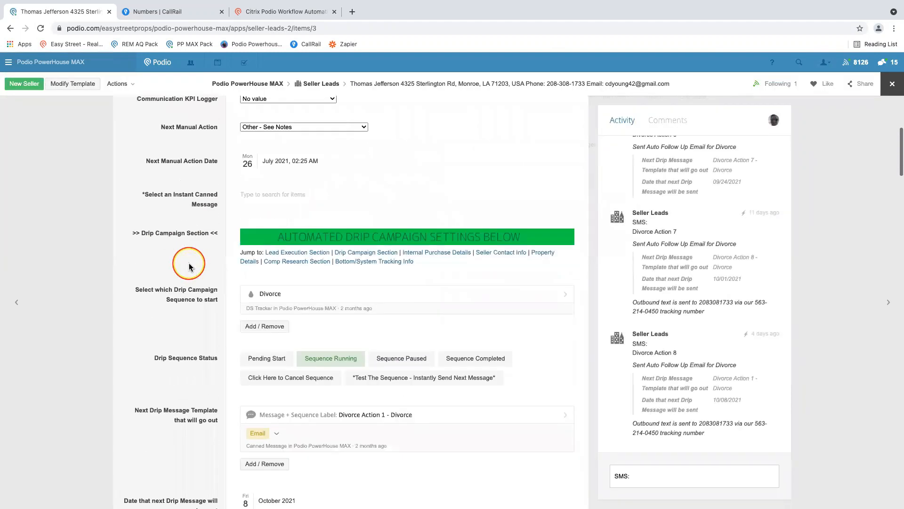
pyautogui.scroll(-6, 189, 266)
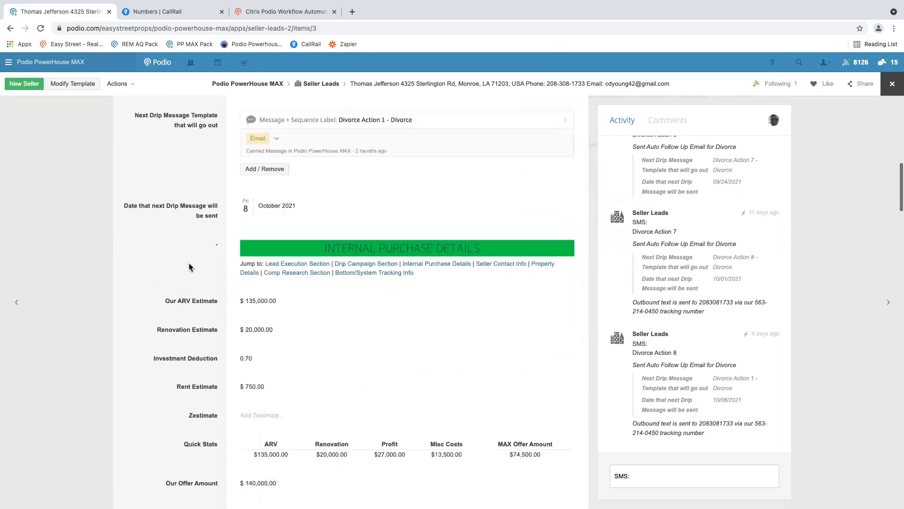
pyautogui.scroll(-12, 189, 267)
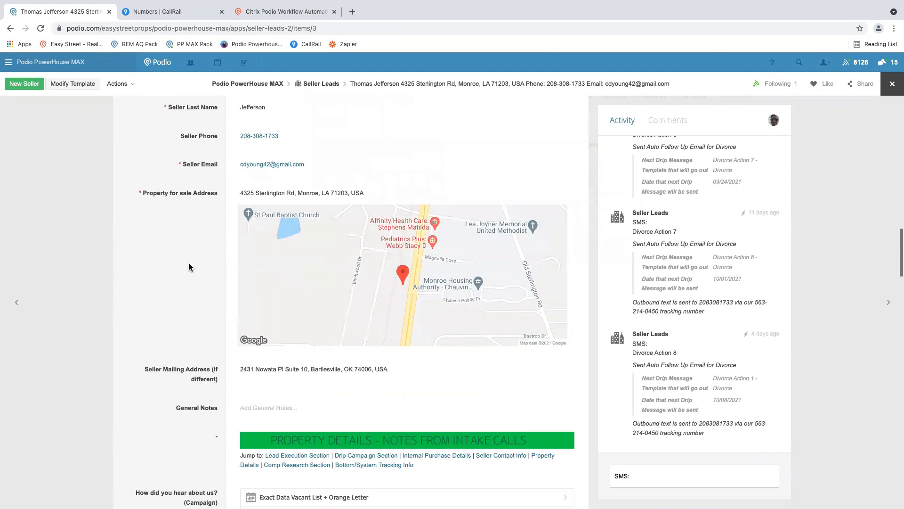
pyautogui.scroll(-4, 189, 267)
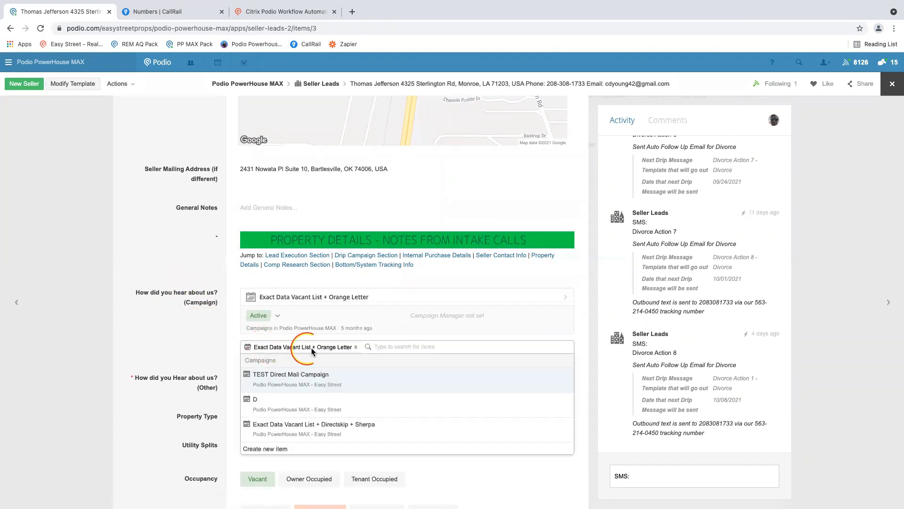
pyautogui.click(356, 348)
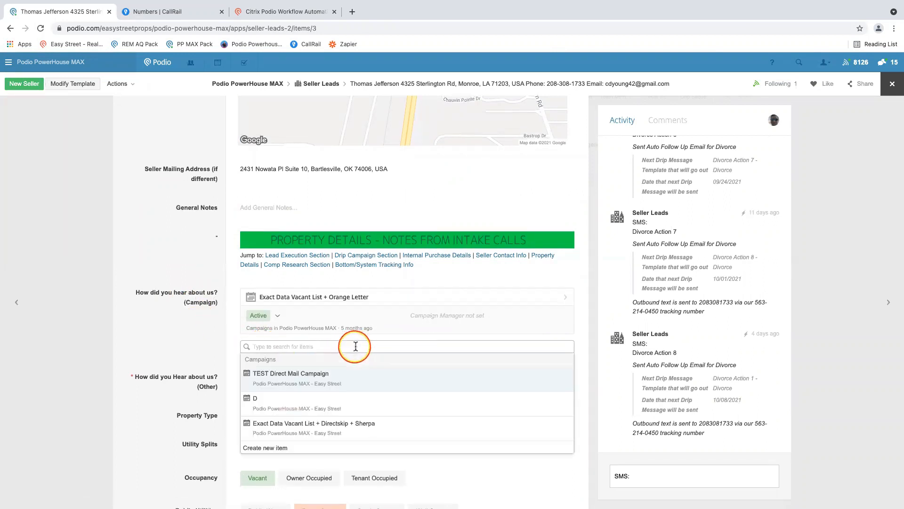
pyautogui.click(298, 380)
pyautogui.click(207, 344)
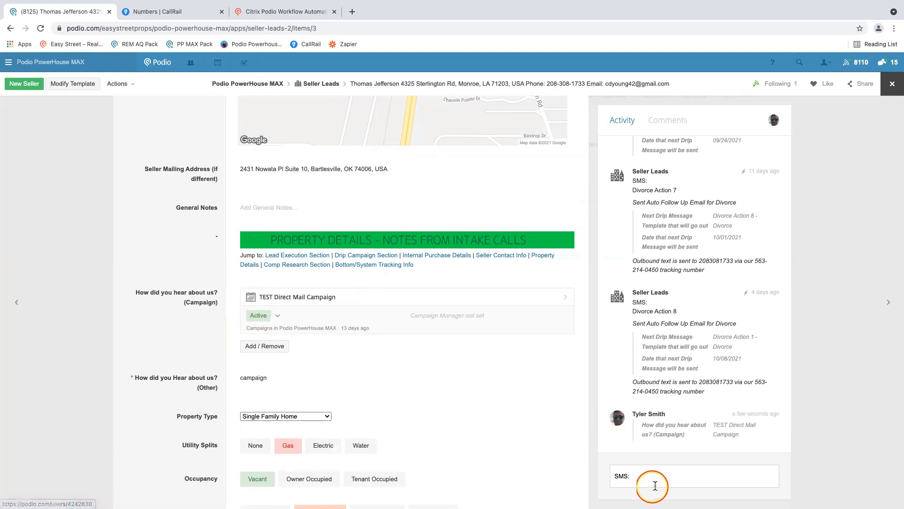
# - Examine the lead's SMS comment box and the "How did you hear about us? (Campaign)" field
pyautogui.click(640, 476)
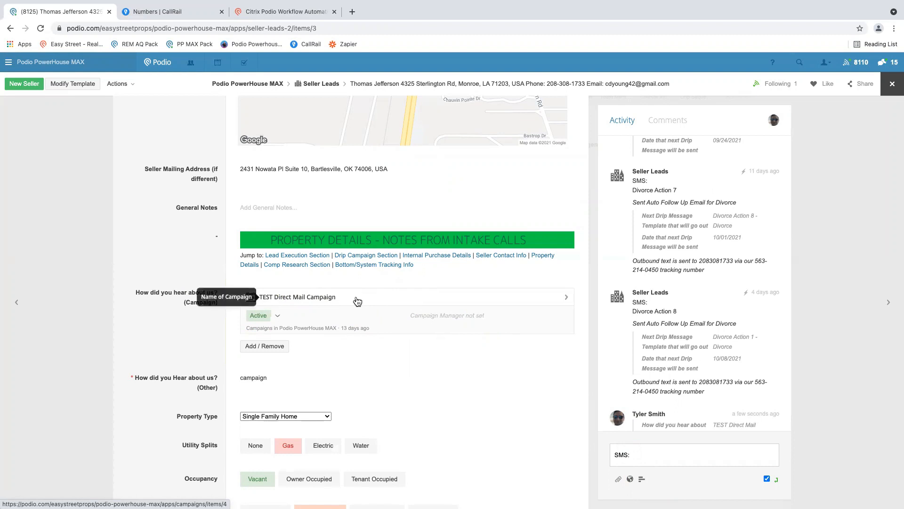
pyautogui.moveTo(175, 297); pyautogui.dragTo(217, 309)
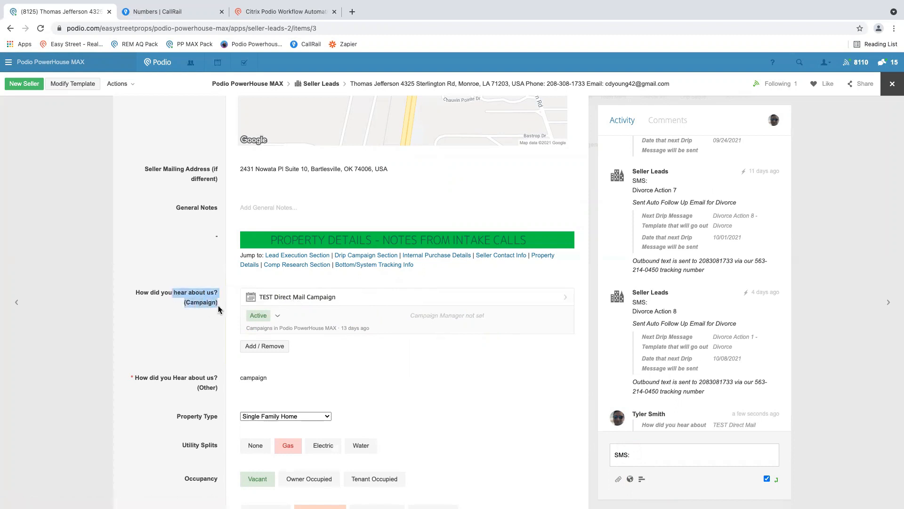
pyautogui.click(295, 300)
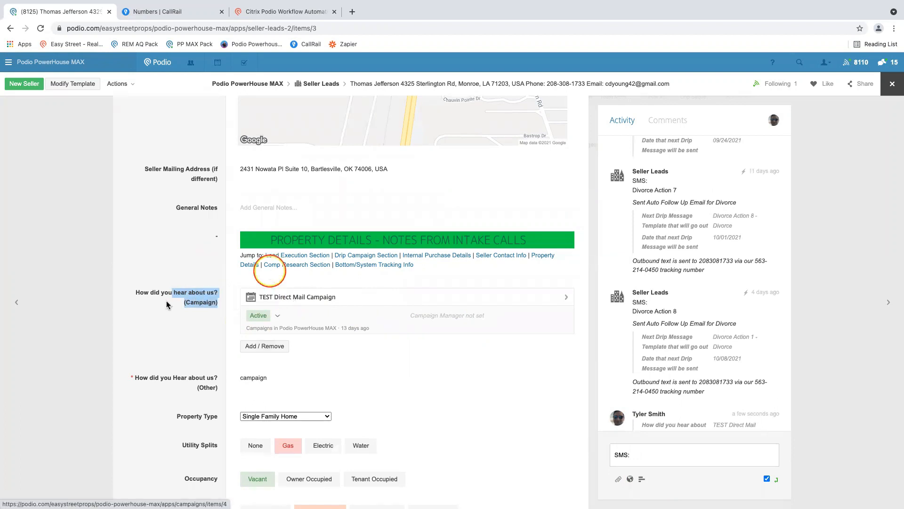
pyautogui.scroll(5, 164, 300)
pyautogui.scroll(15, 164, 300)
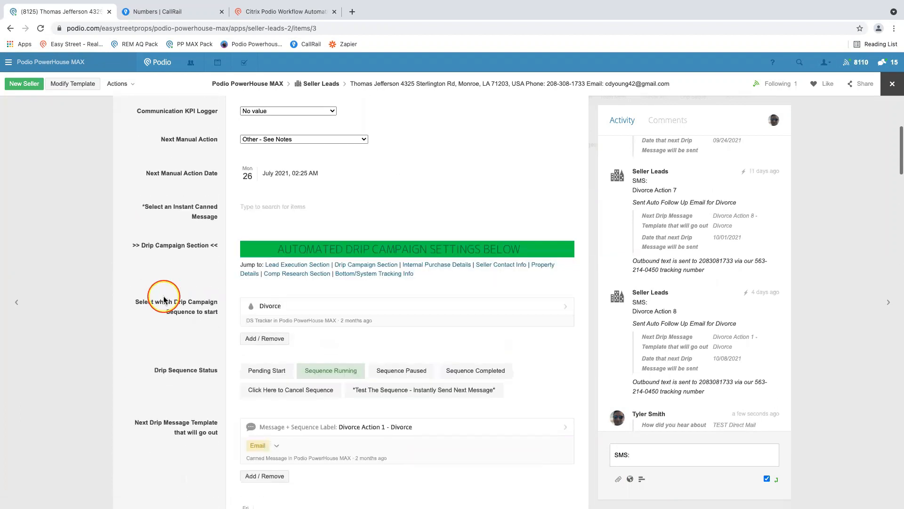
# - Switch to the PPMax CallRail SMS Integration Instructions document and read the end of Step 1 and Step 2 on Podio Workflow Automation access
pyautogui.hotkey('ctrl', 'Right')
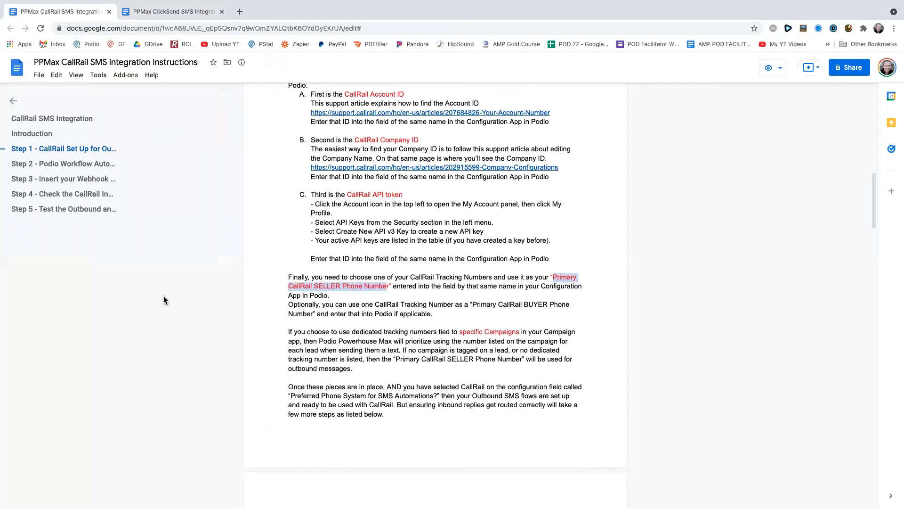
pyautogui.scroll(-3, 432, 330)
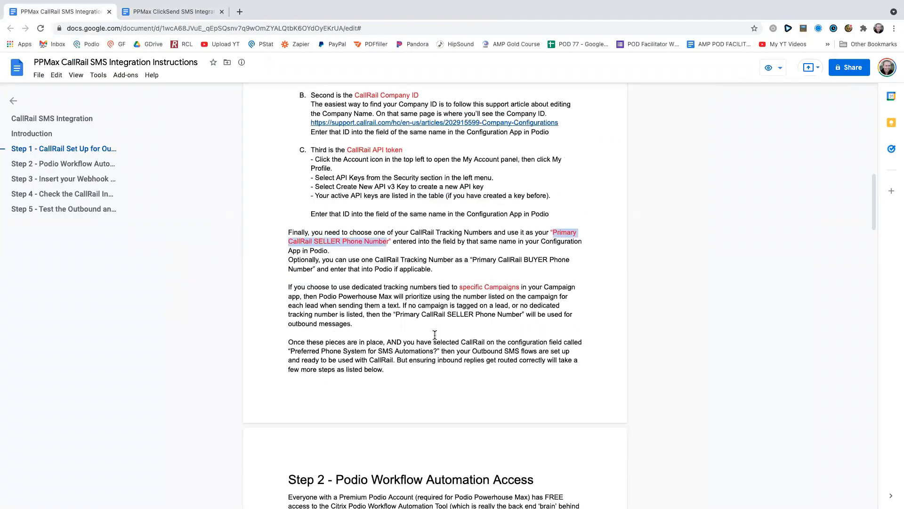
pyautogui.scroll(-4, 433, 330)
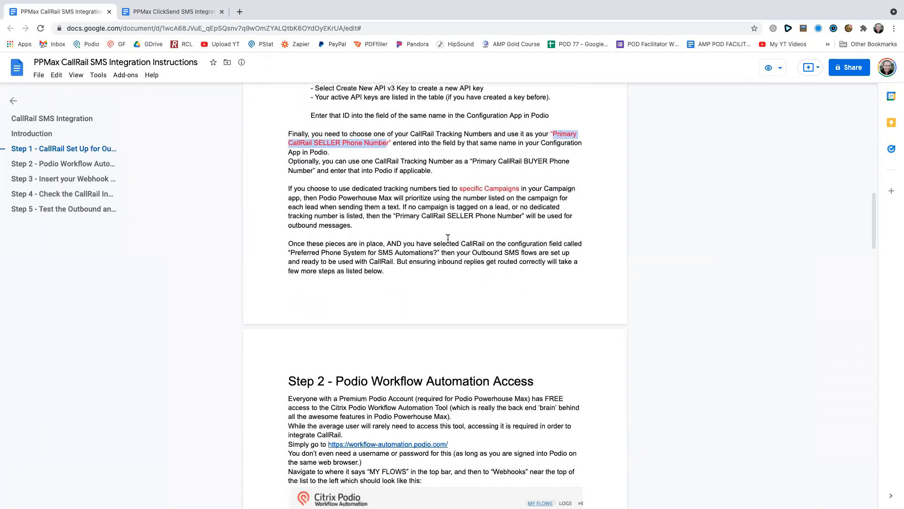
pyautogui.scroll(-10, 453, 229)
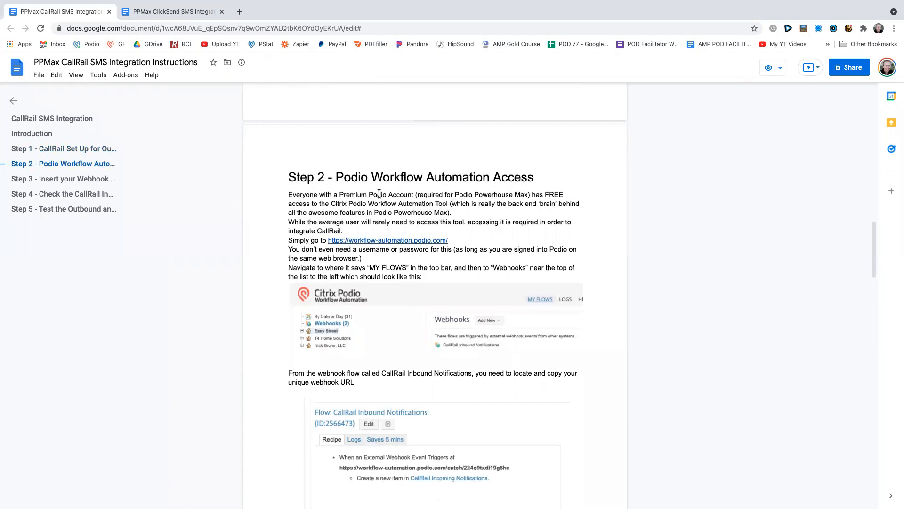
pyautogui.moveTo(337, 176); pyautogui.dragTo(495, 178)
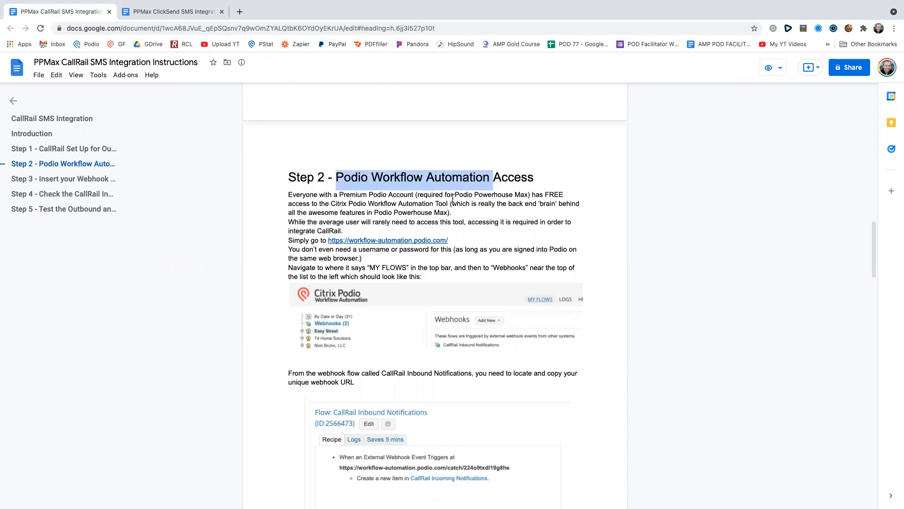
pyautogui.click(359, 198)
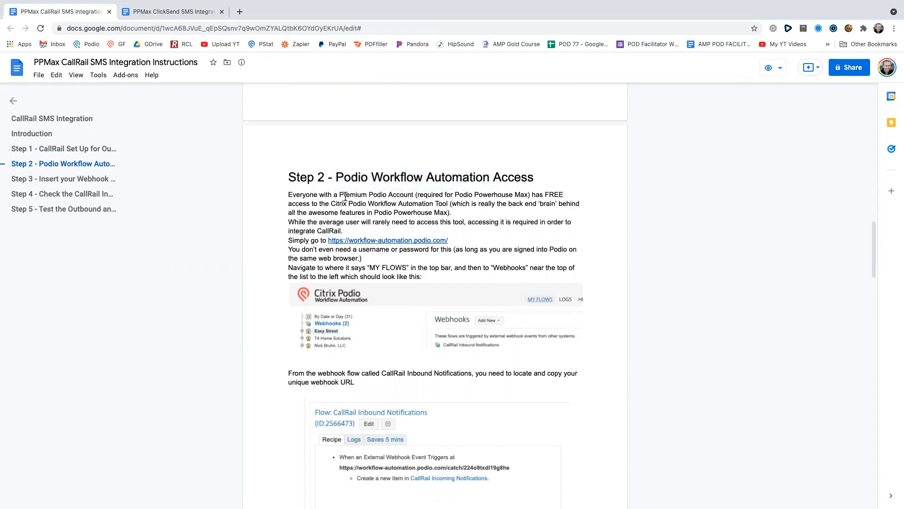
pyautogui.moveTo(339, 194); pyautogui.dragTo(527, 194)
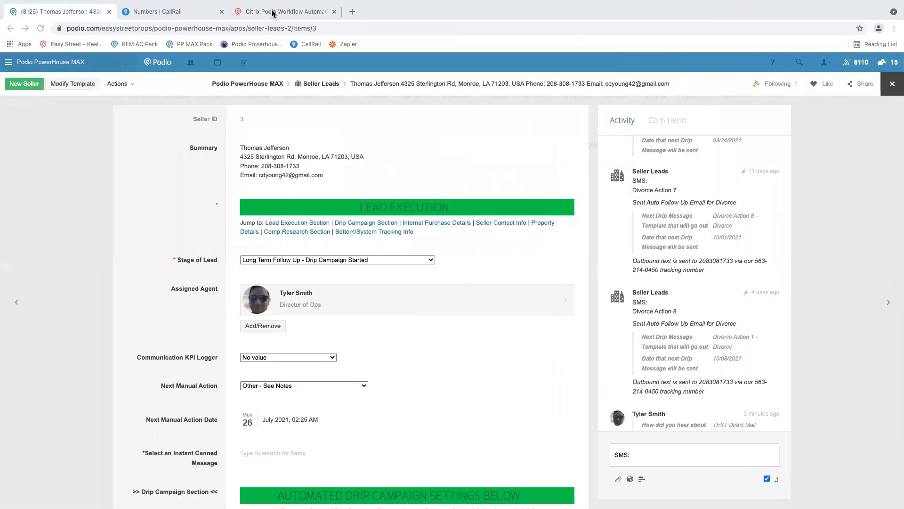
# - Switch to Citrix Podio Workflow Automation, open the CallRail Inbound Notifications webhook flow and copy its webhook URL
pyautogui.click(275, 11)
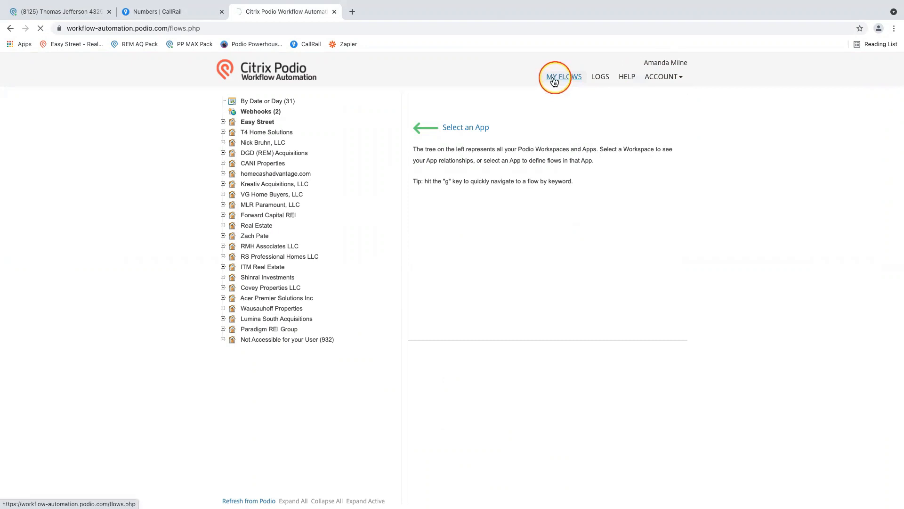
pyautogui.click(253, 114)
pyautogui.click(448, 156)
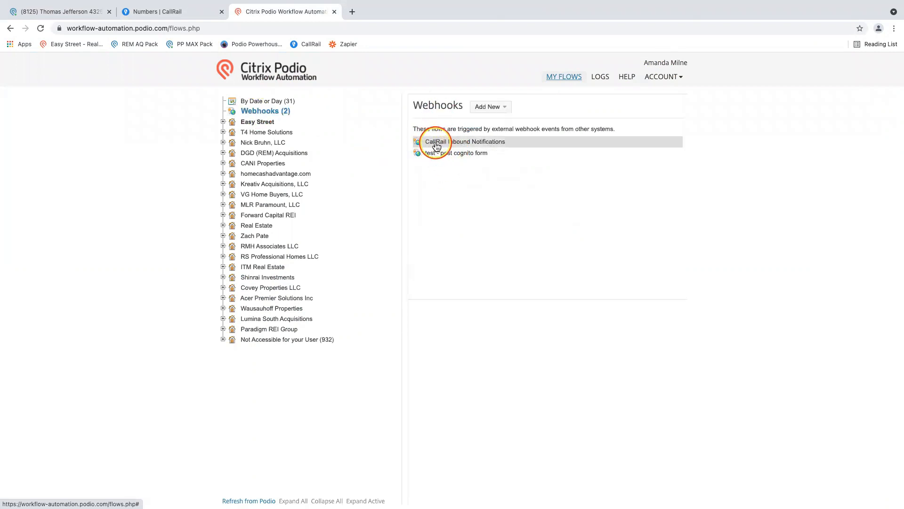
pyautogui.click(436, 145)
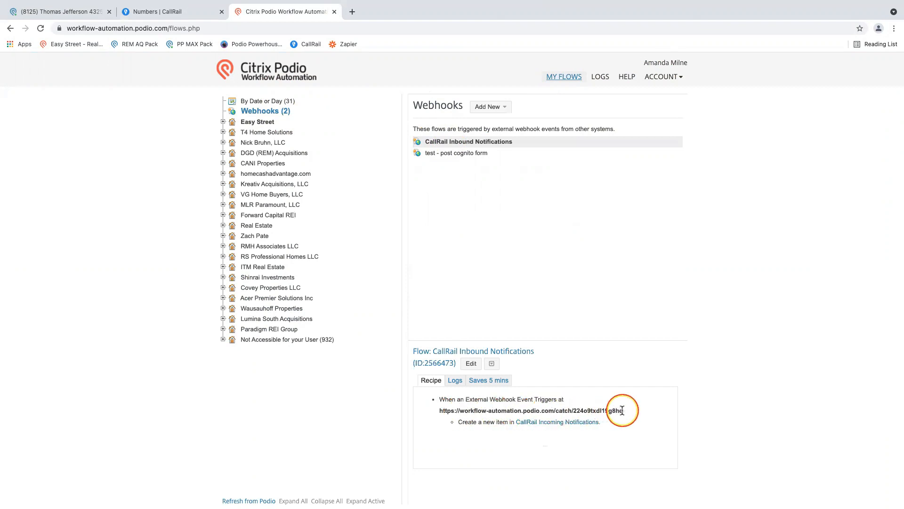
pyautogui.moveTo(621, 410); pyautogui.dragTo(437, 411)
pyautogui.hotkey('ctrl', 'c')
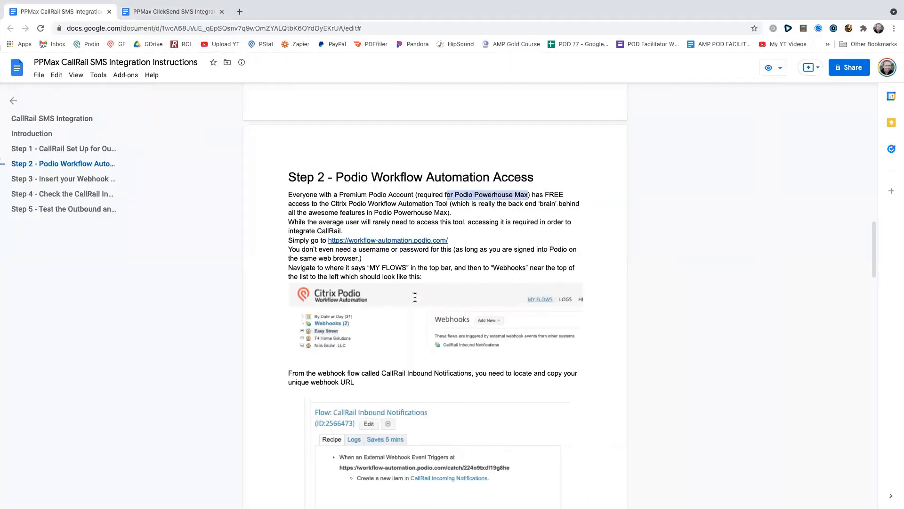
# - Return to the instructions document and read the rest of Step 2 and Step 3 on inserting the webhook URL into CallRail
pyautogui.scroll(-5, 415, 297)
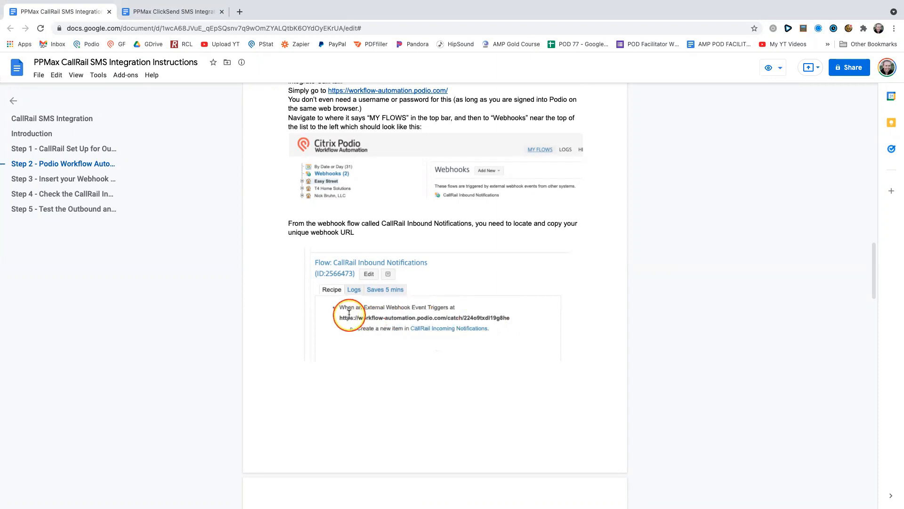
pyautogui.scroll(-2, 349, 315)
pyautogui.scroll(1, 349, 314)
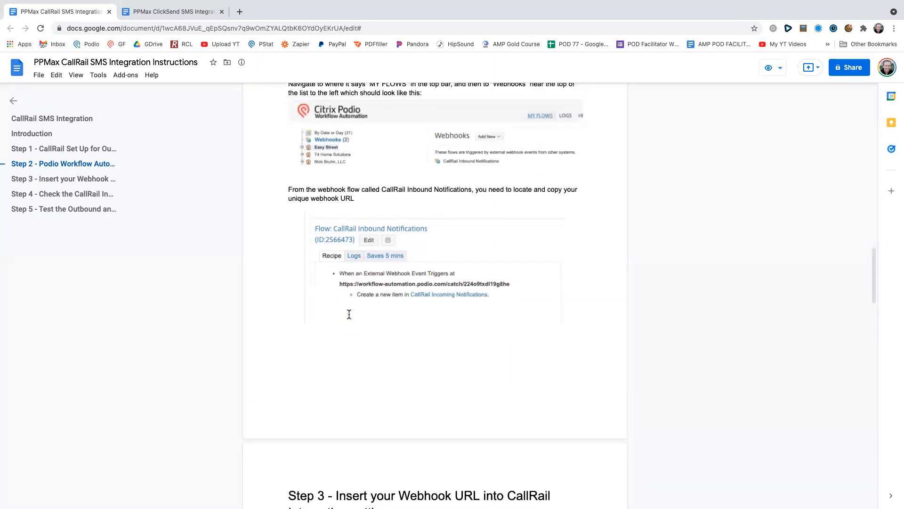
pyautogui.scroll(-5, 348, 314)
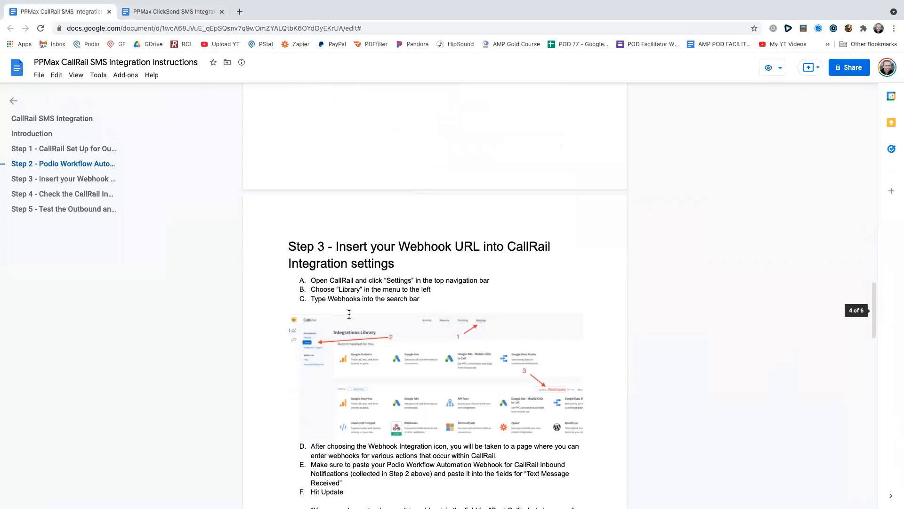
pyautogui.scroll(4, 349, 315)
pyautogui.scroll(3, 349, 314)
pyautogui.scroll(-1, 369, 317)
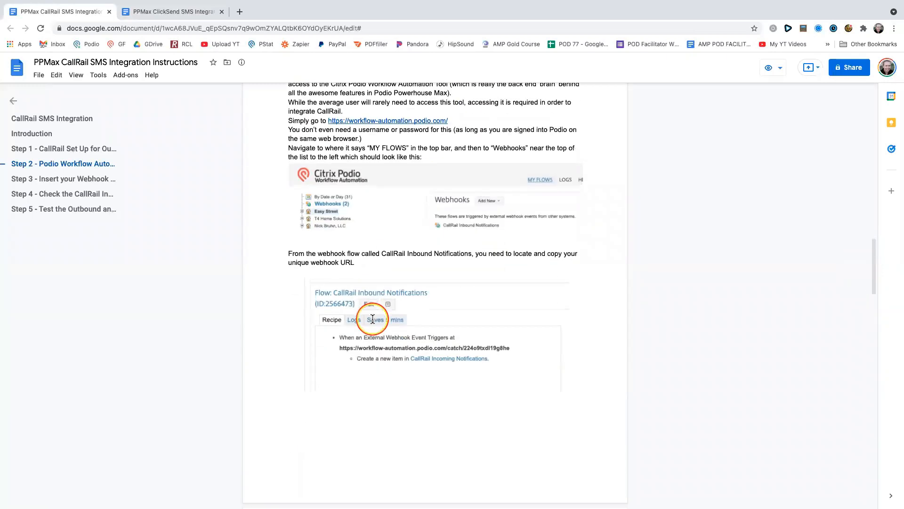
pyautogui.scroll(-8, 373, 319)
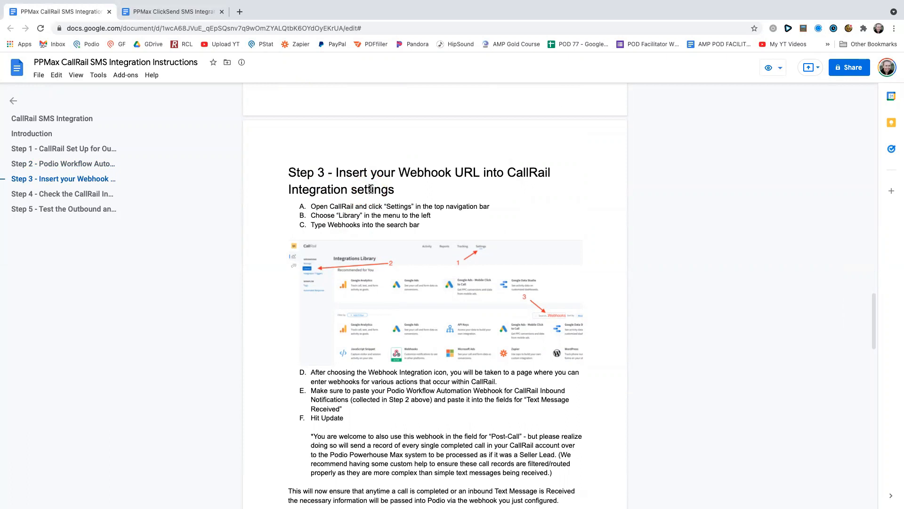
pyautogui.scroll(-1, 371, 189)
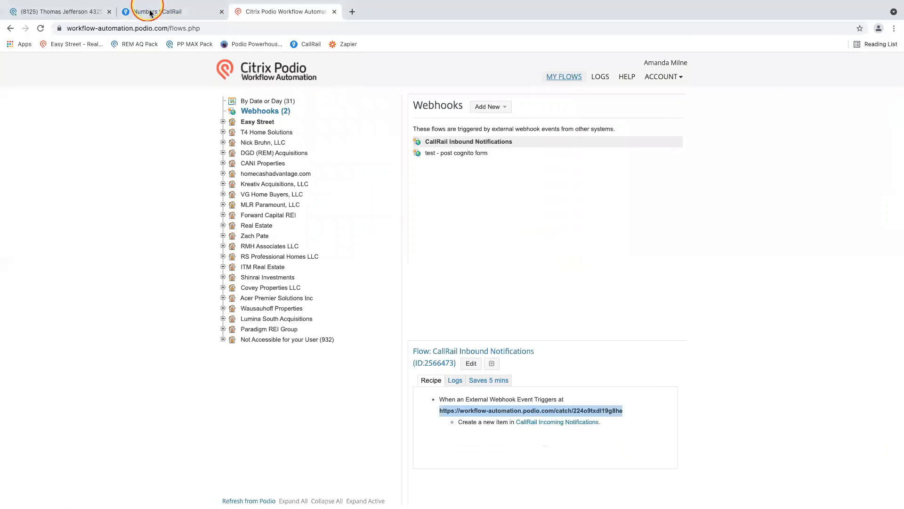
# - Switch to CallRail, search the Integrations Library for "webho" and open the Webhooks integration
pyautogui.click(150, 12)
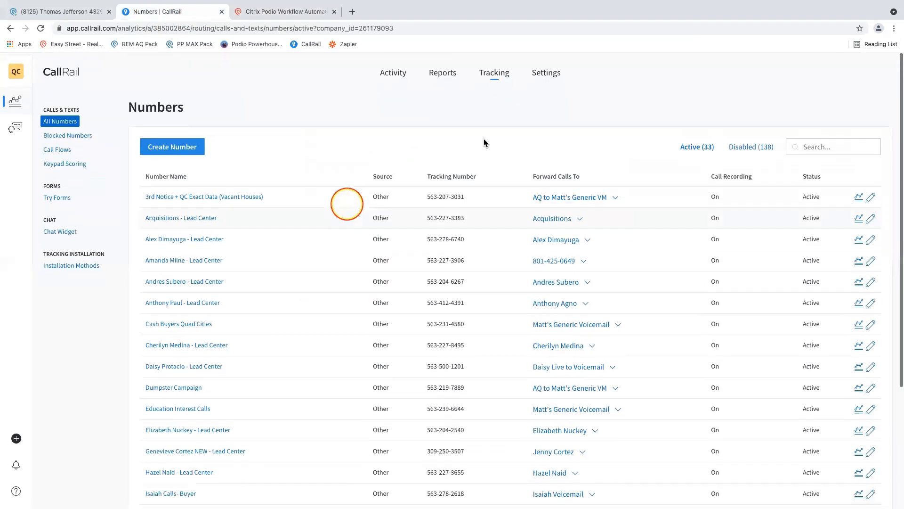
pyautogui.click(545, 73)
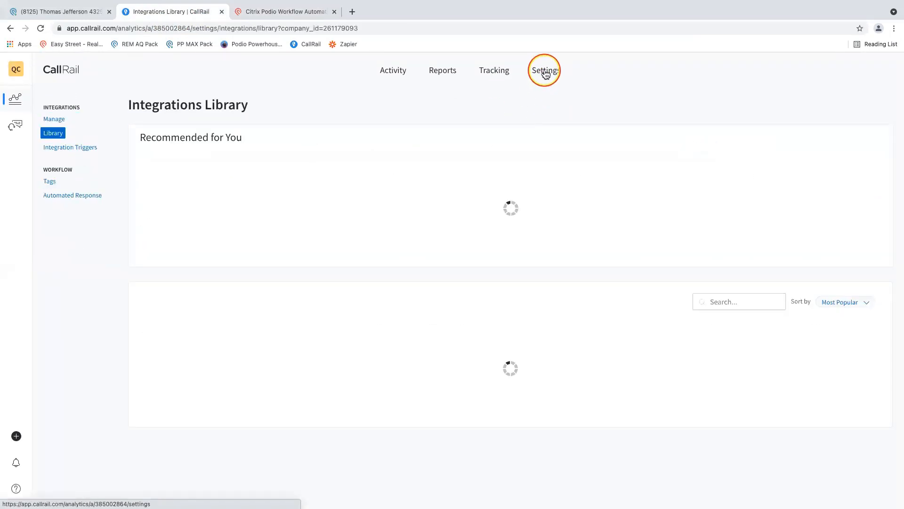
pyautogui.click(59, 137)
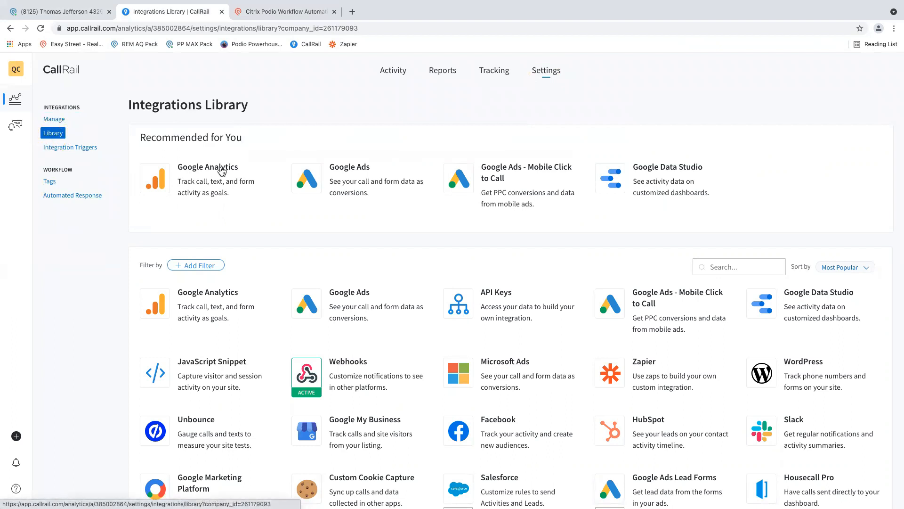
pyautogui.click(729, 266)
pyautogui.write('w')
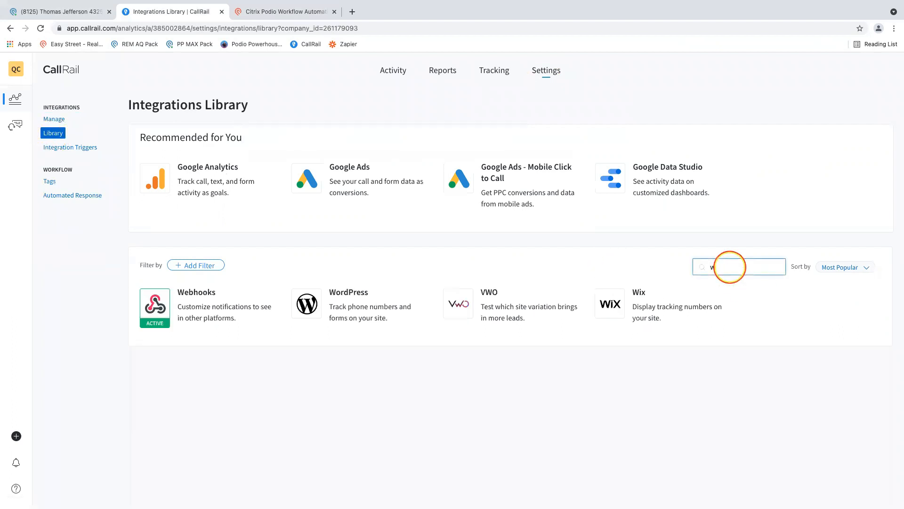
pyautogui.write('ebho')
pyautogui.click(141, 302)
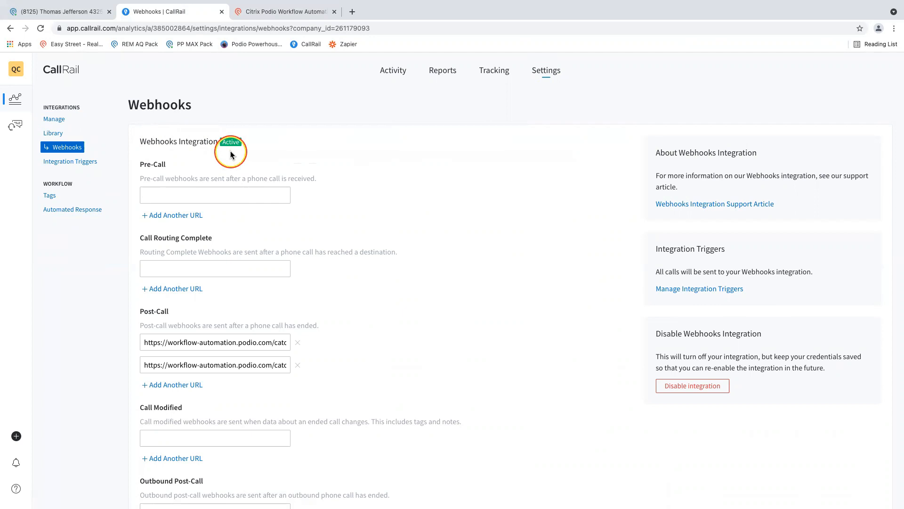
# - Add the copied webhook URL as another Text Message Received URL, remove that extra entry and update the webhooks
pyautogui.scroll(-8, 231, 154)
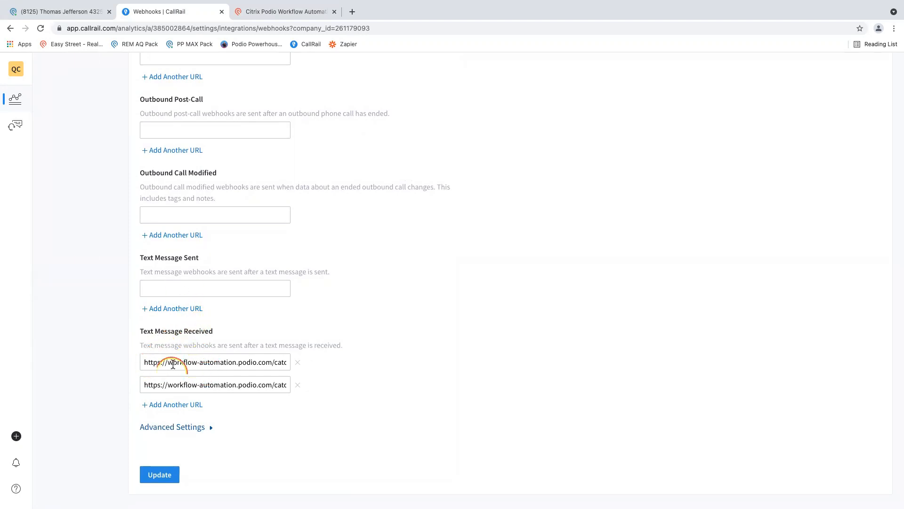
pyautogui.click(160, 408)
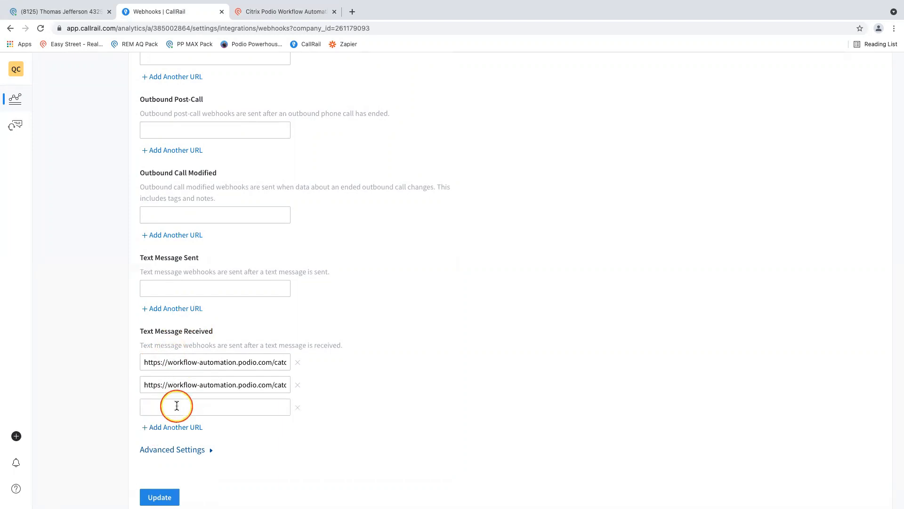
pyautogui.click(176, 406)
pyautogui.hotkey('ctrl', 'v')
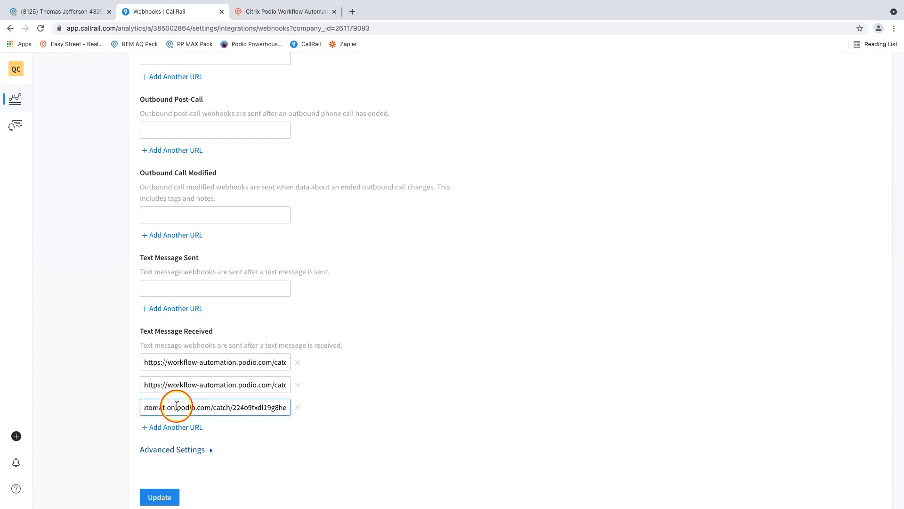
pyautogui.click(297, 408)
pyautogui.click(159, 475)
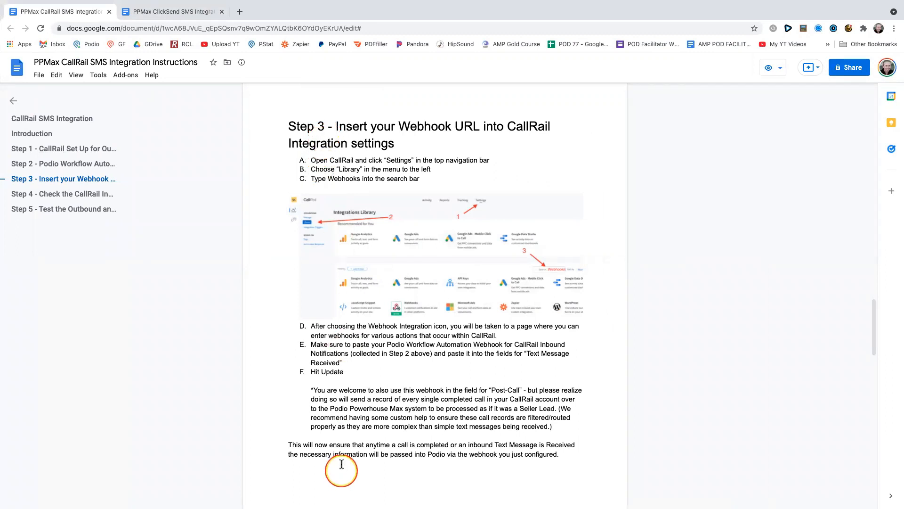
# - Review the Step 3 update notes in the instructions document and read Step 4 on checking the CallRail Incoming Notifications app
pyautogui.click(368, 291)
pyautogui.hotkey('ctrl', 'Left')
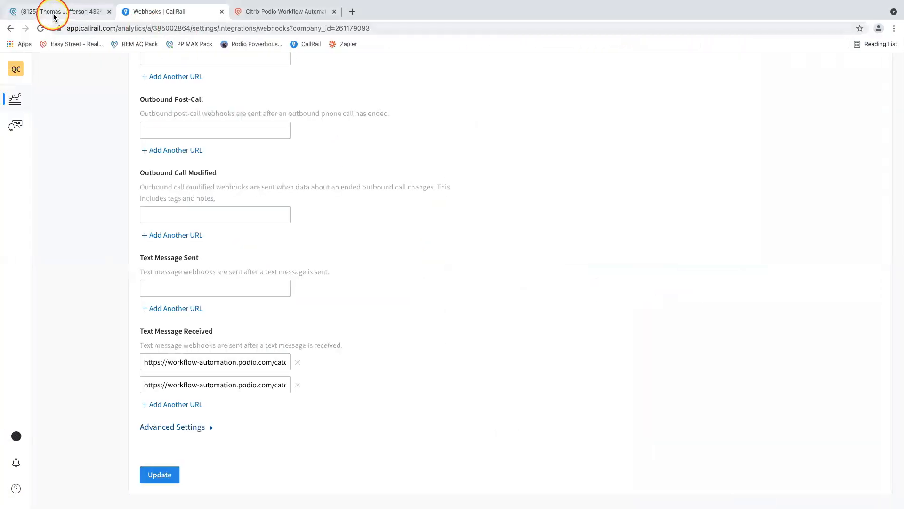
pyautogui.click(53, 15)
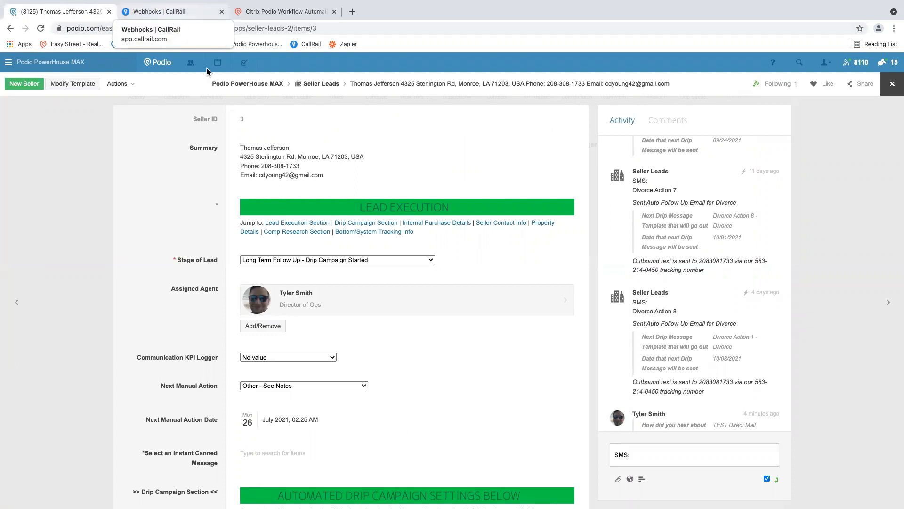
pyautogui.hotkey('ctrl', 'Right')
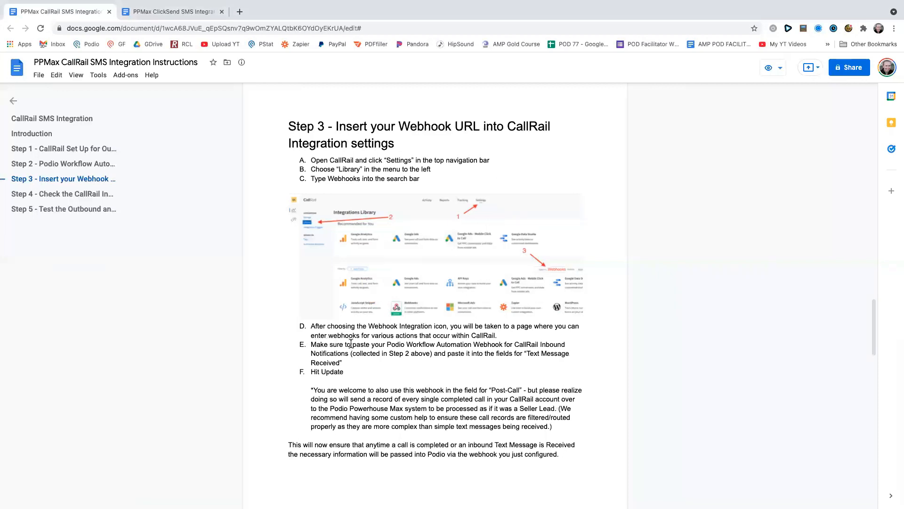
pyautogui.scroll(-3, 339, 342)
pyautogui.scroll(-5, 352, 343)
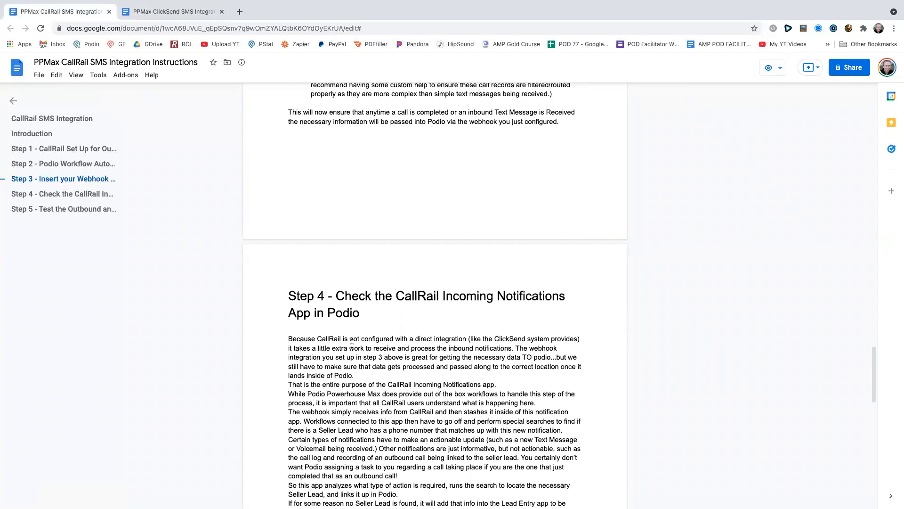
pyautogui.scroll(-2, 352, 343)
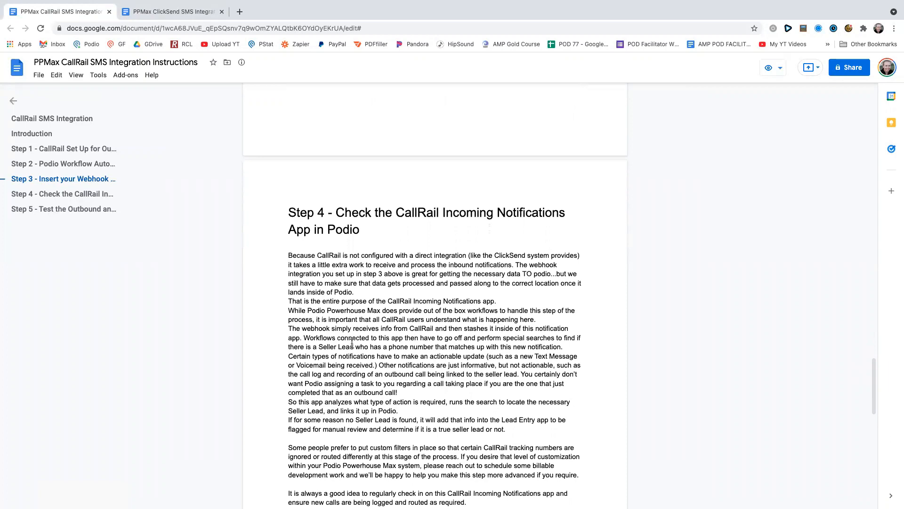
pyautogui.scroll(-1, 352, 343)
# - Switch to Podio, close the open seller lead and open the CallRail Incoming Notifications app to view today's events
pyautogui.hotkey('ctrl', 'Left')
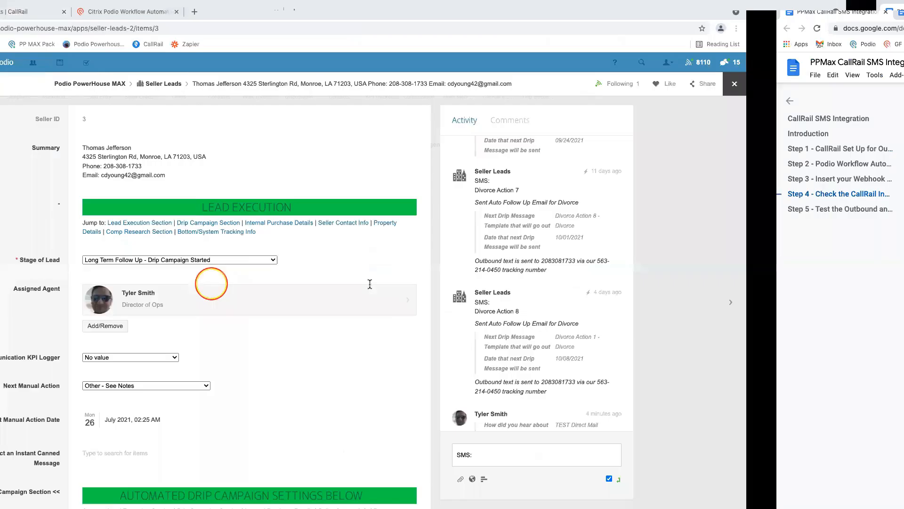
pyautogui.click(182, 13)
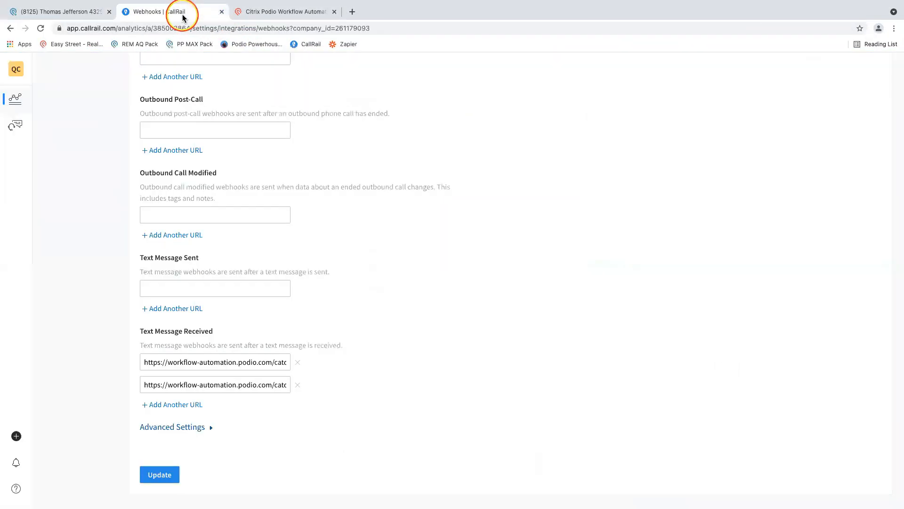
pyautogui.click(266, 14)
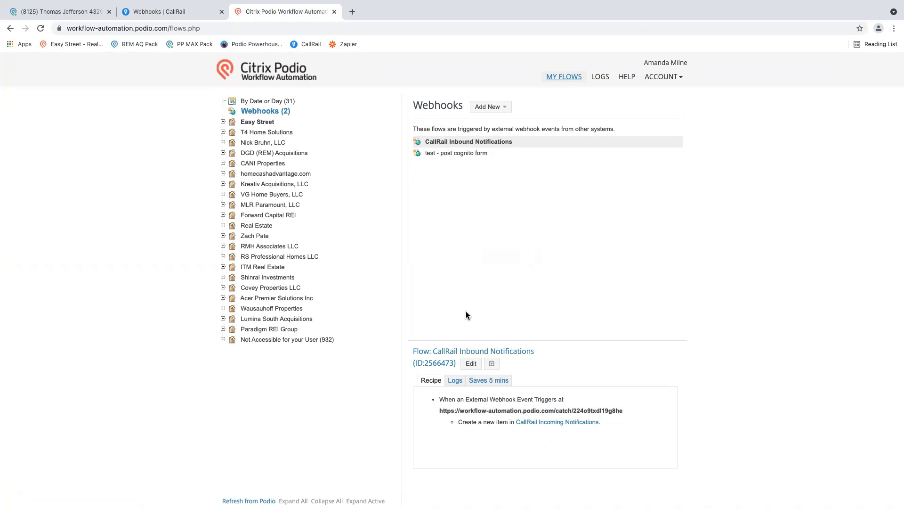
pyautogui.click(60, 15)
pyautogui.click(887, 87)
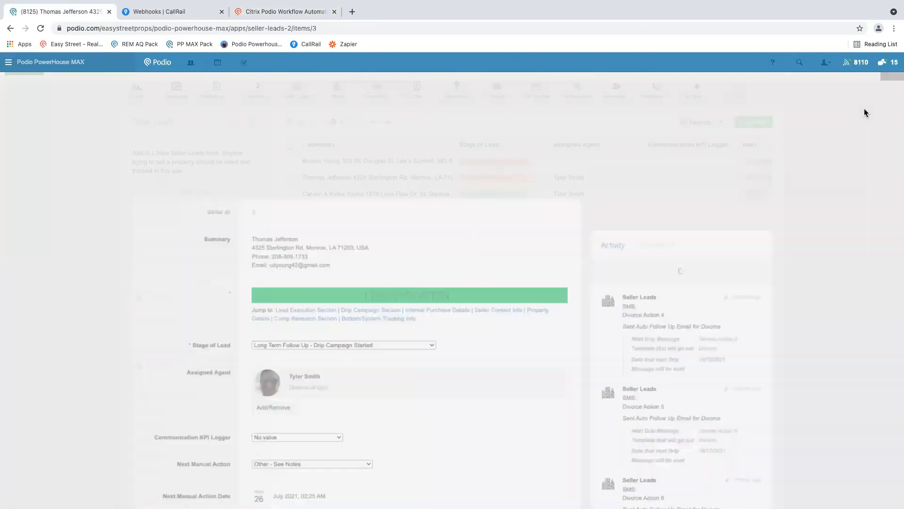
pyautogui.click(653, 91)
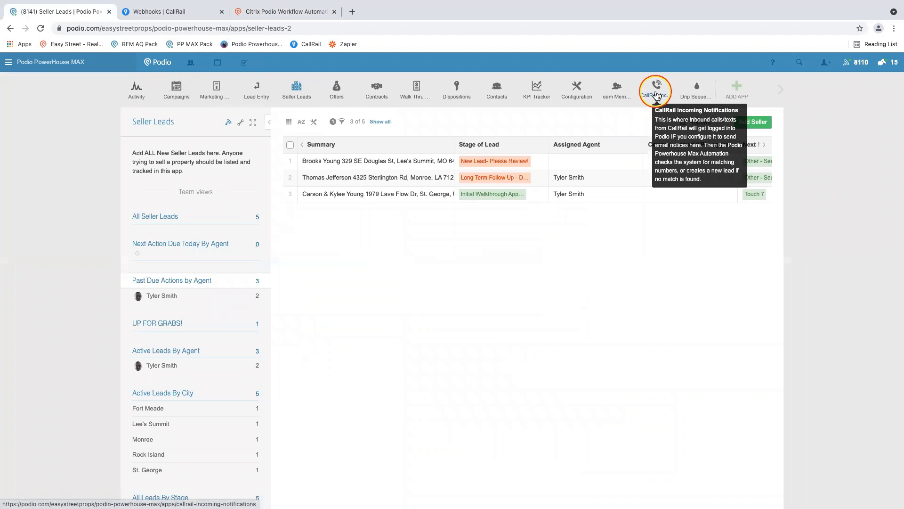
pyautogui.click(657, 94)
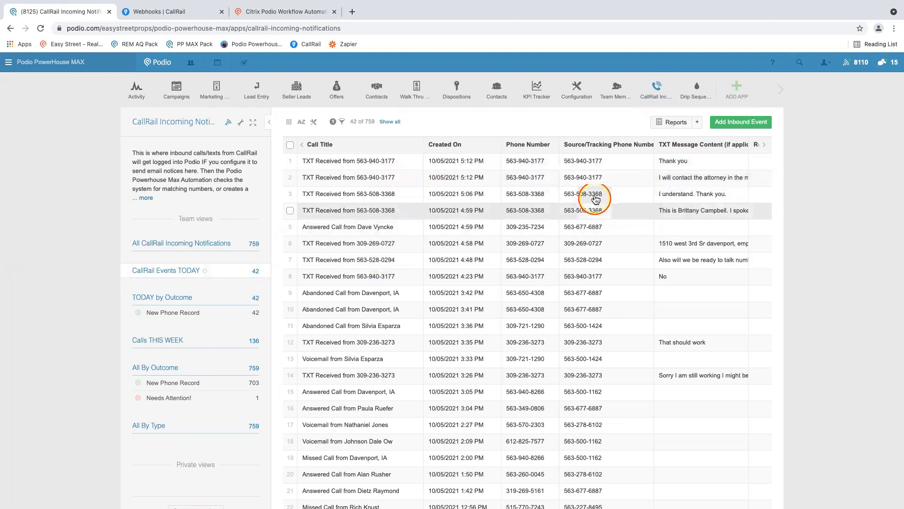
# - Review the CallRail Inbound Notifications flow, the Podio notifications list and the Post-Call and Text Message Received URLs in CallRail
pyautogui.click(290, 14)
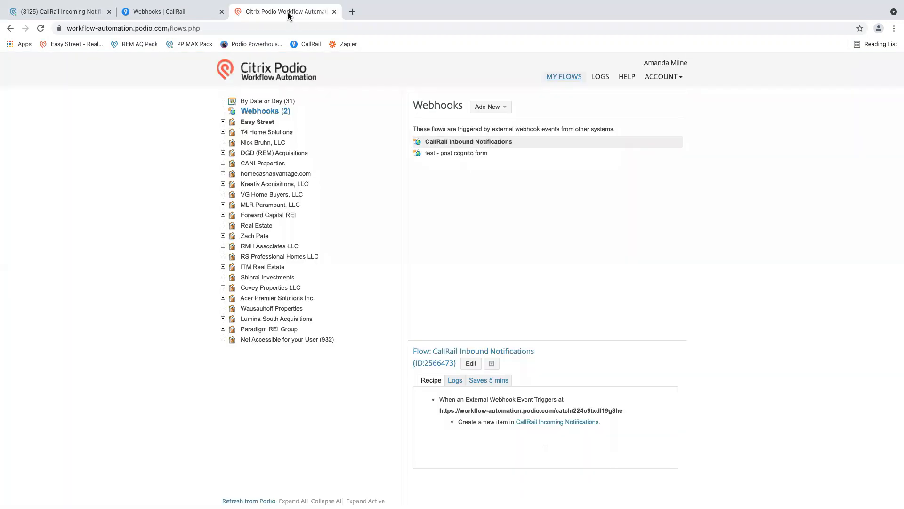
pyautogui.click(274, 78)
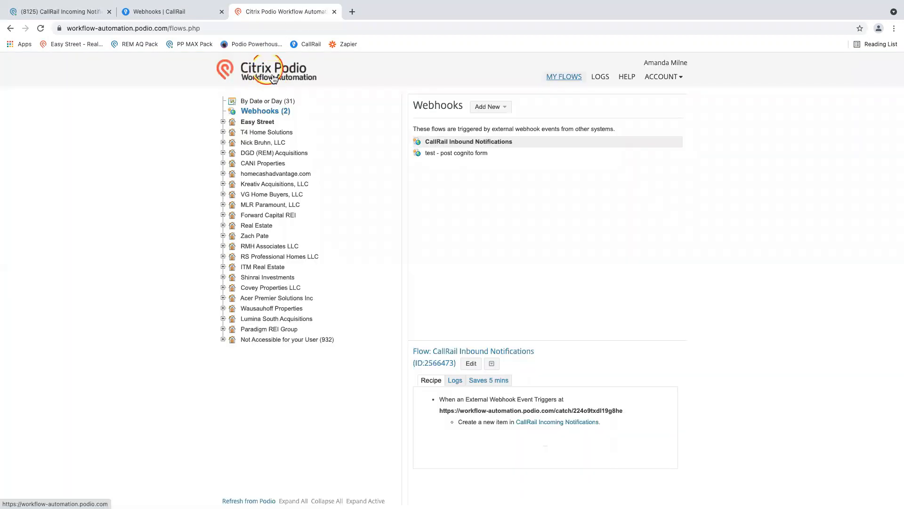
pyautogui.click(79, 15)
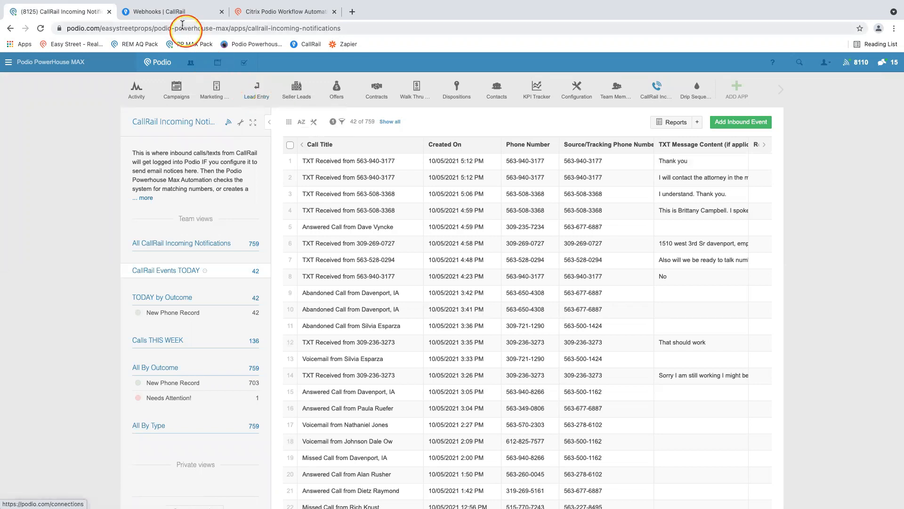
pyautogui.click(179, 14)
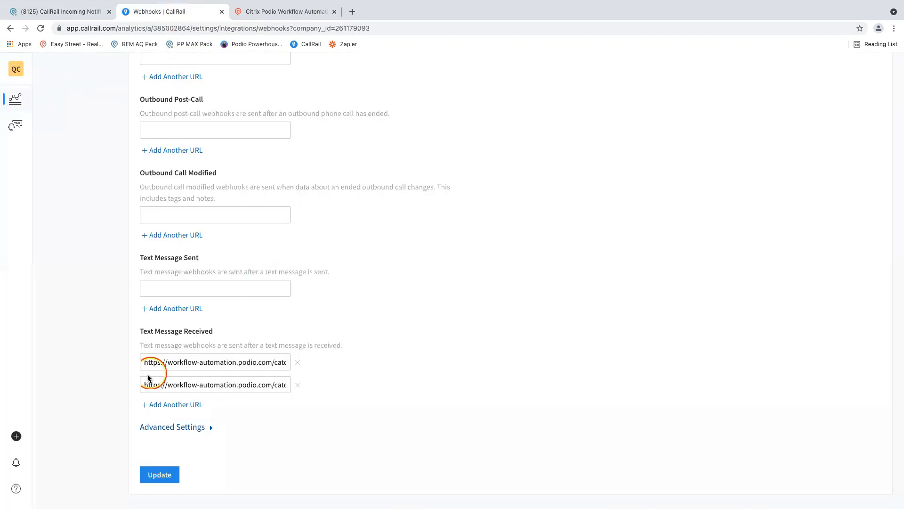
pyautogui.scroll(4, 209, 378)
pyautogui.scroll(4, 210, 378)
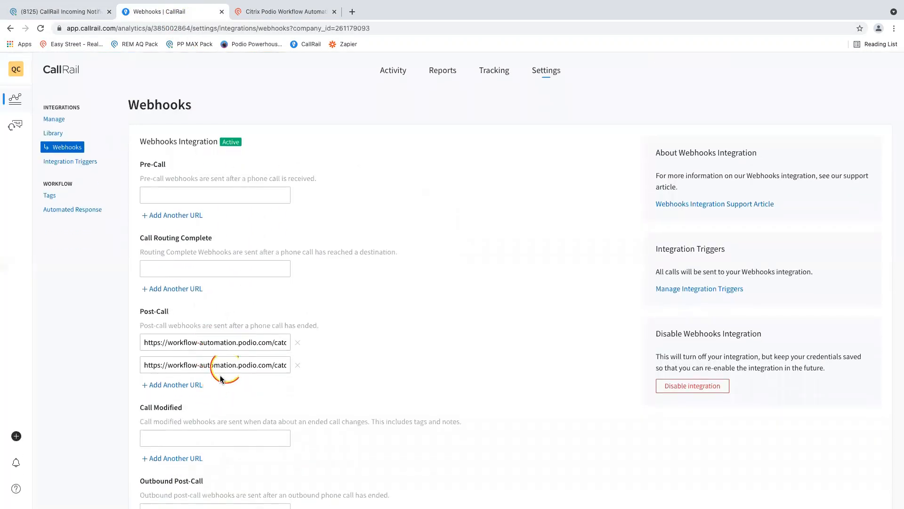
pyautogui.click(80, 12)
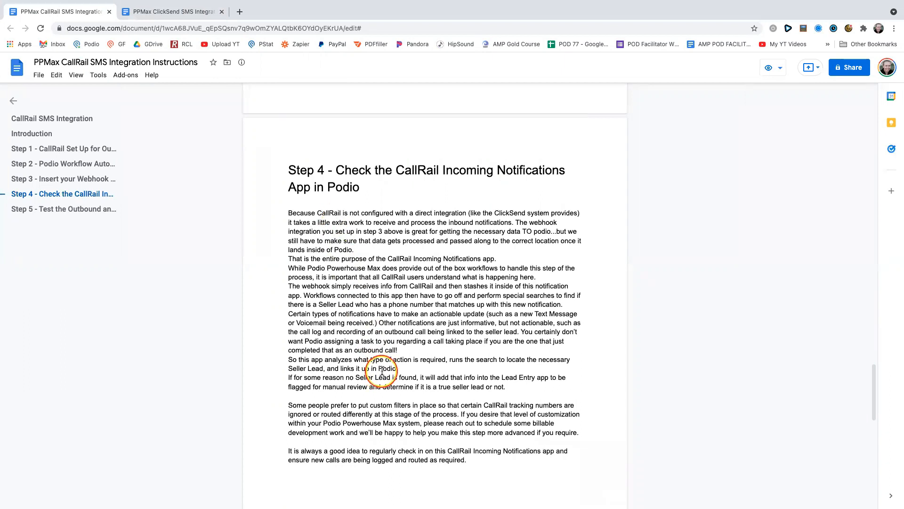
# - Switch to the instructions document, read Step 5 on testing the outbound and inbound flows and return to Step 1
pyautogui.scroll(-10, 382, 371)
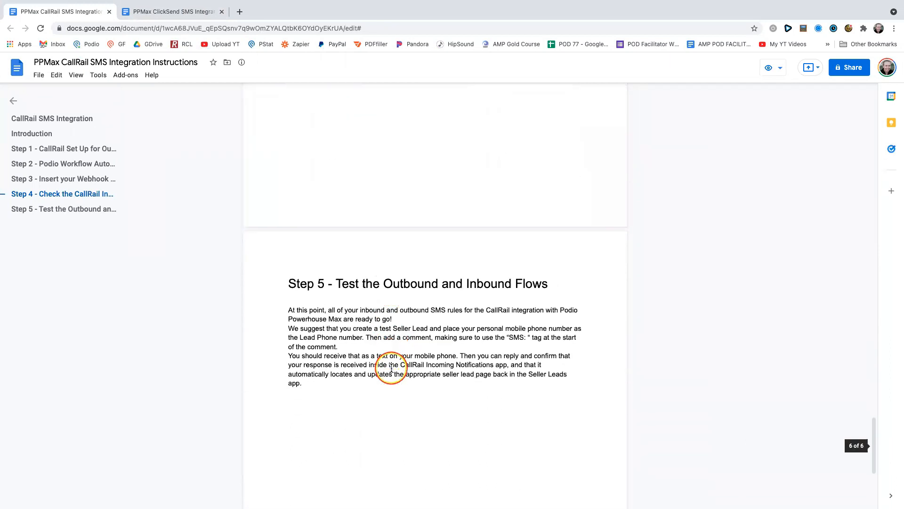
pyautogui.scroll(-3, 390, 367)
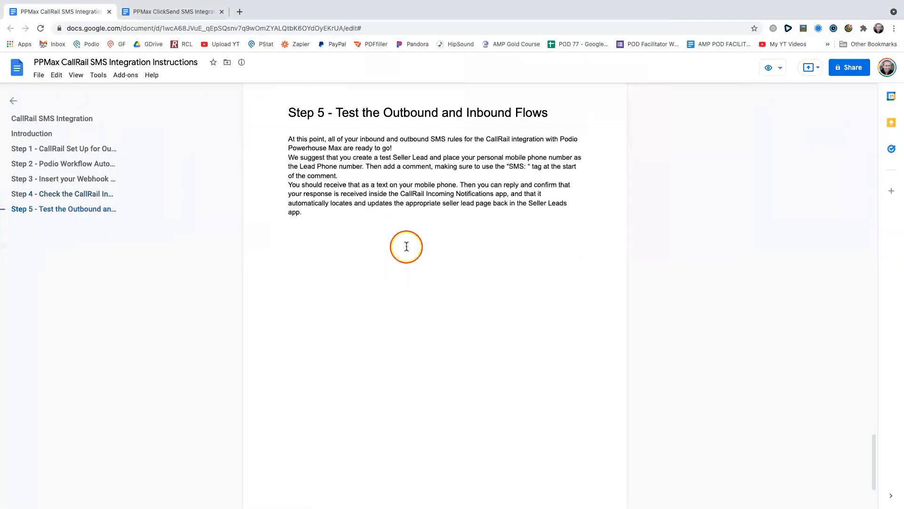
pyautogui.scroll(-3, 406, 246)
pyautogui.scroll(20, 406, 247)
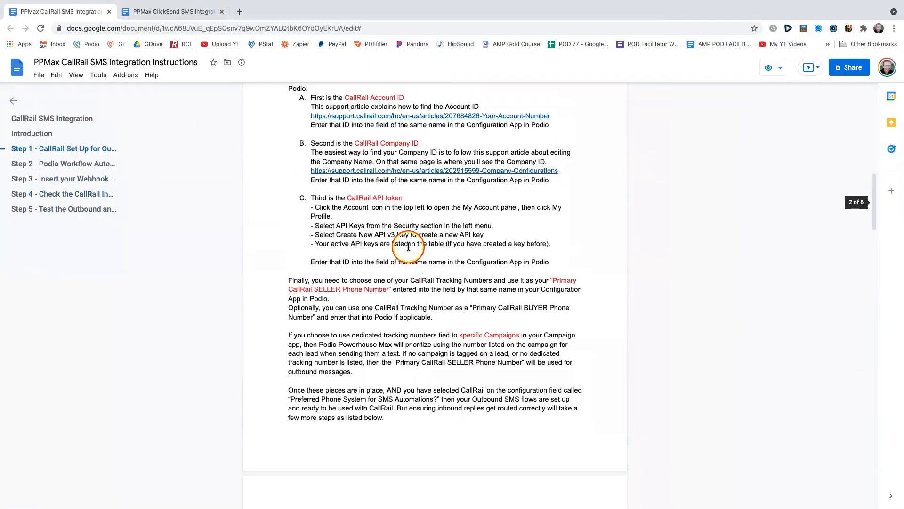